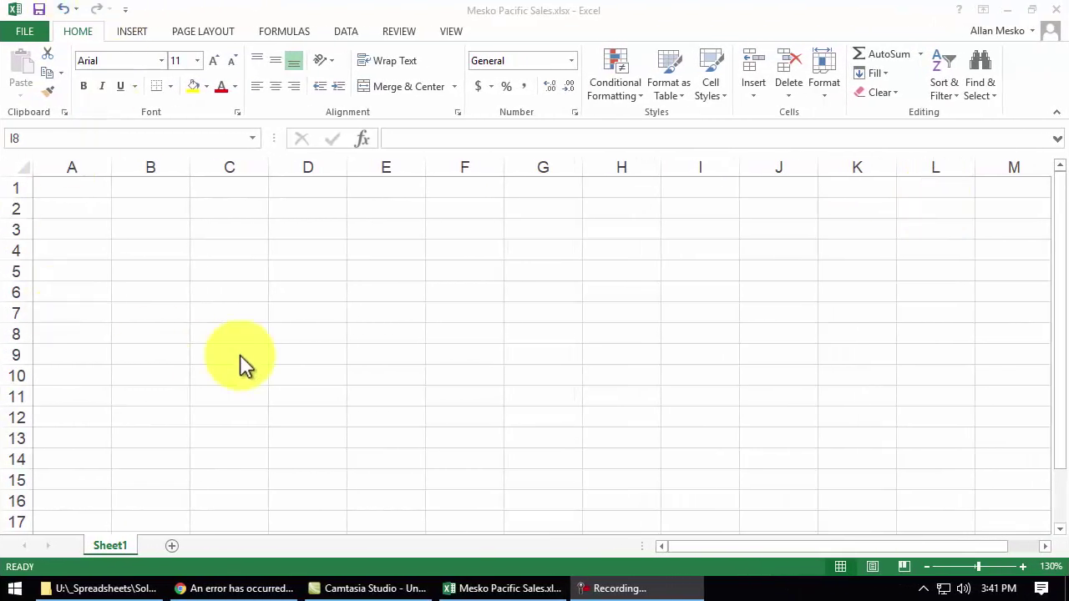
- Activate the empty Mesko Pacific Sales workbook window
left_click(329, 351)
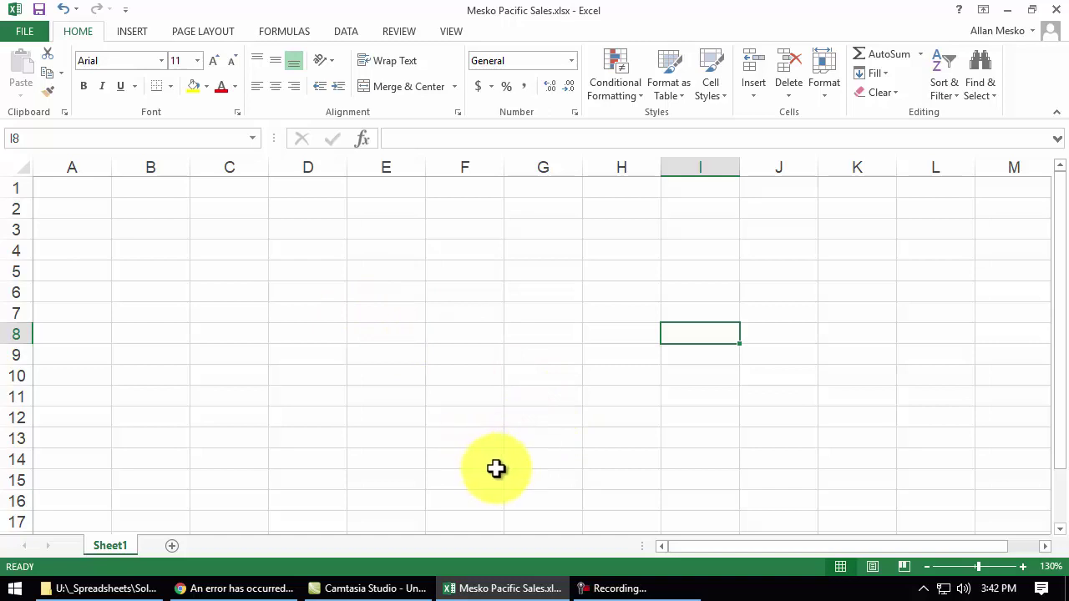
key("super+d")
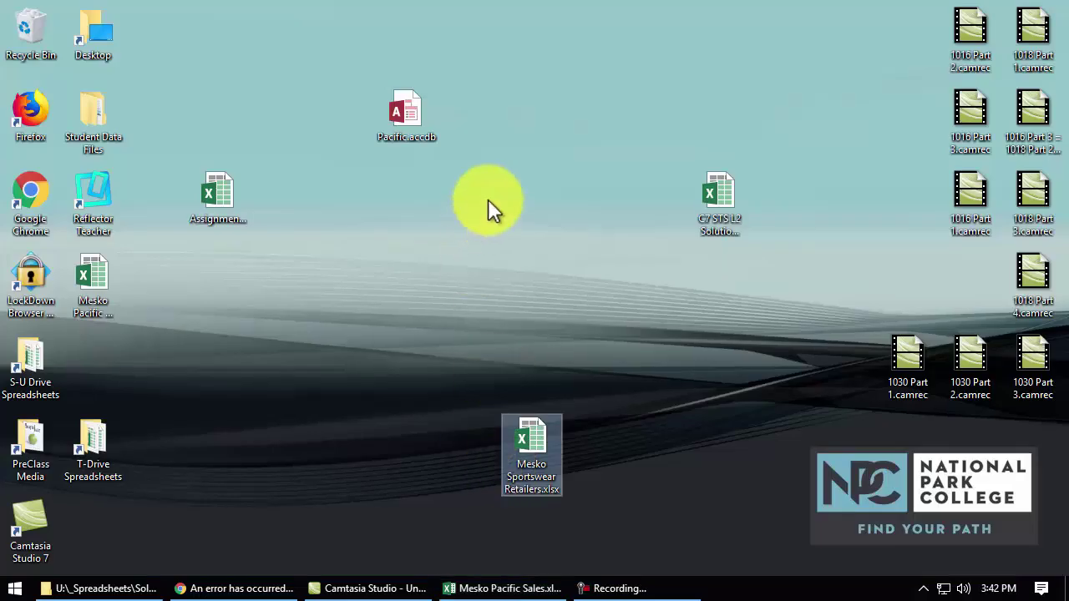
left_click(491, 196)
double_click(411, 129)
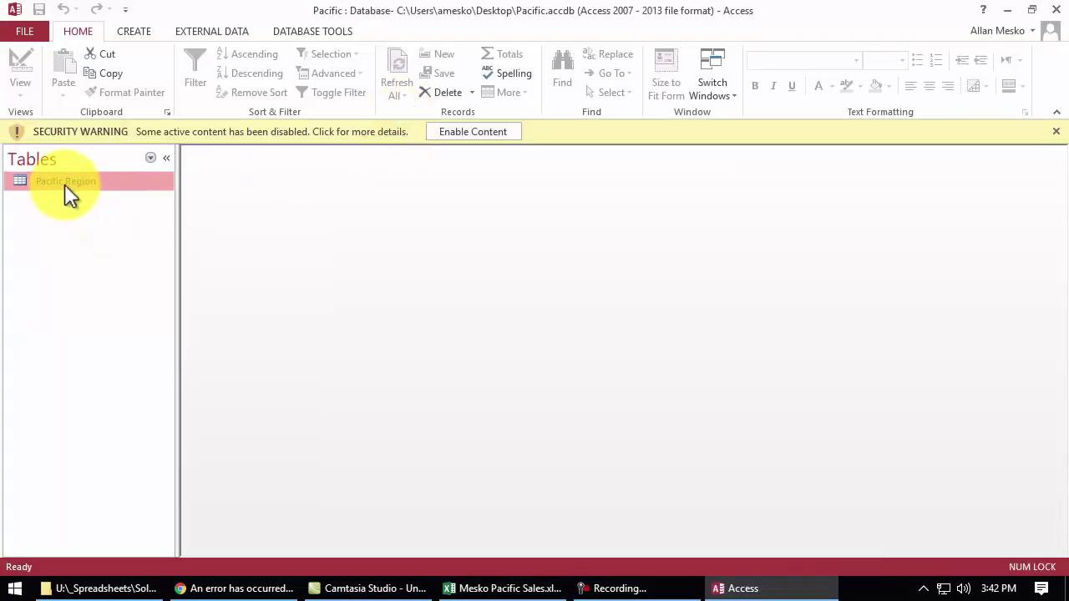
double_click(65, 183)
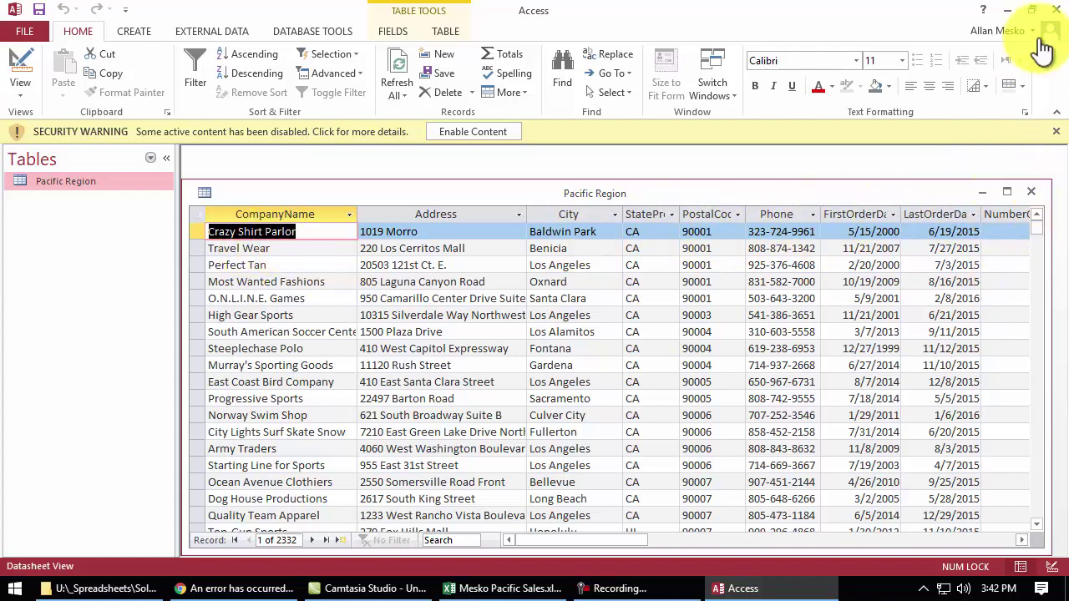
- Import Desktop\Pacific.accdb into Sheet1 as a table starting at cell A1
left_click(1056, 10)
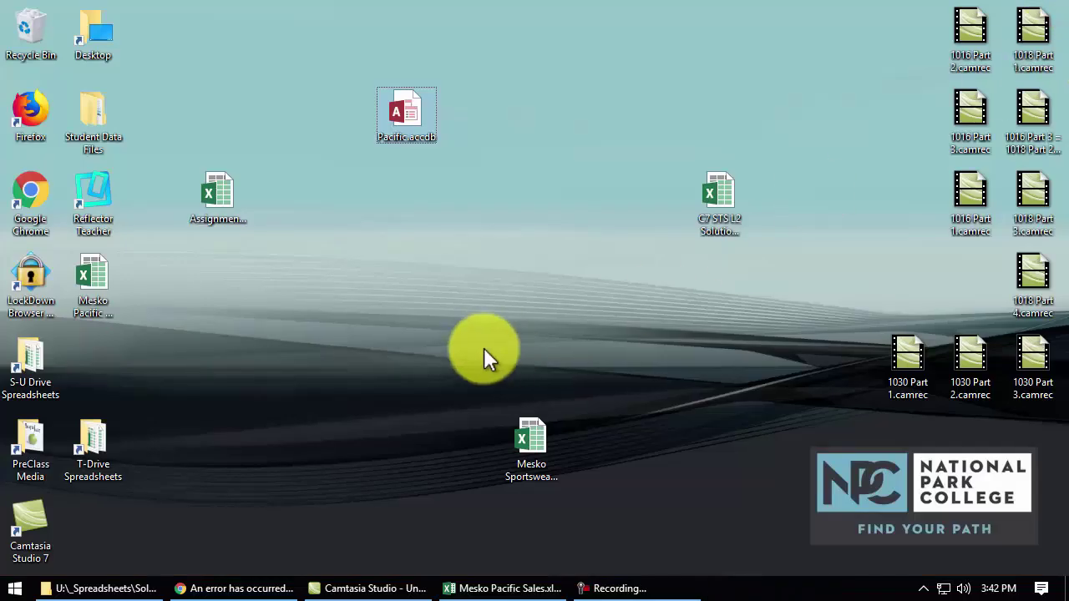
left_click(519, 588)
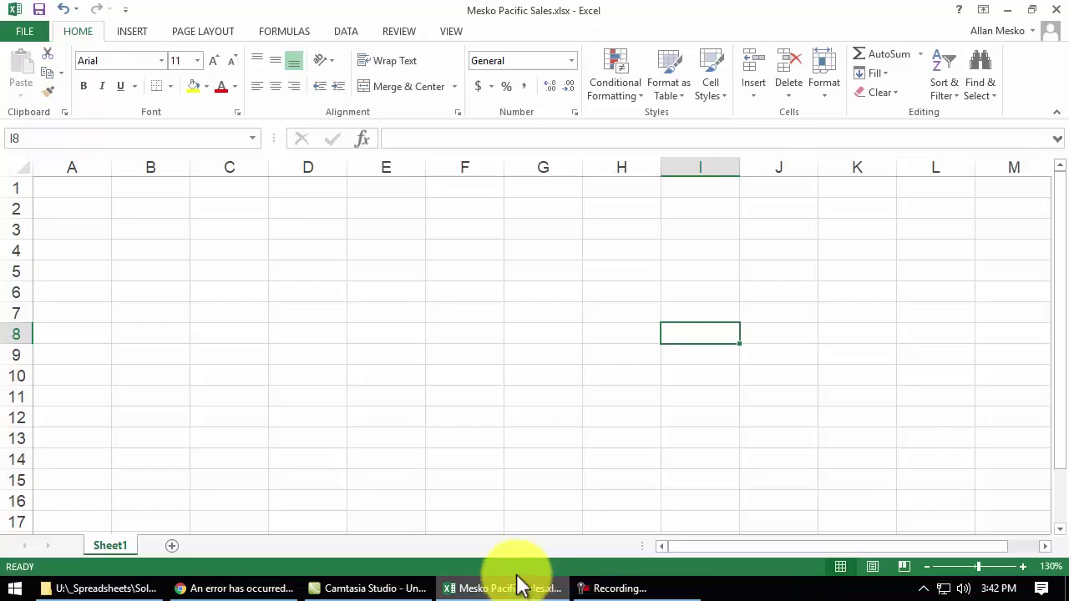
left_click(345, 31)
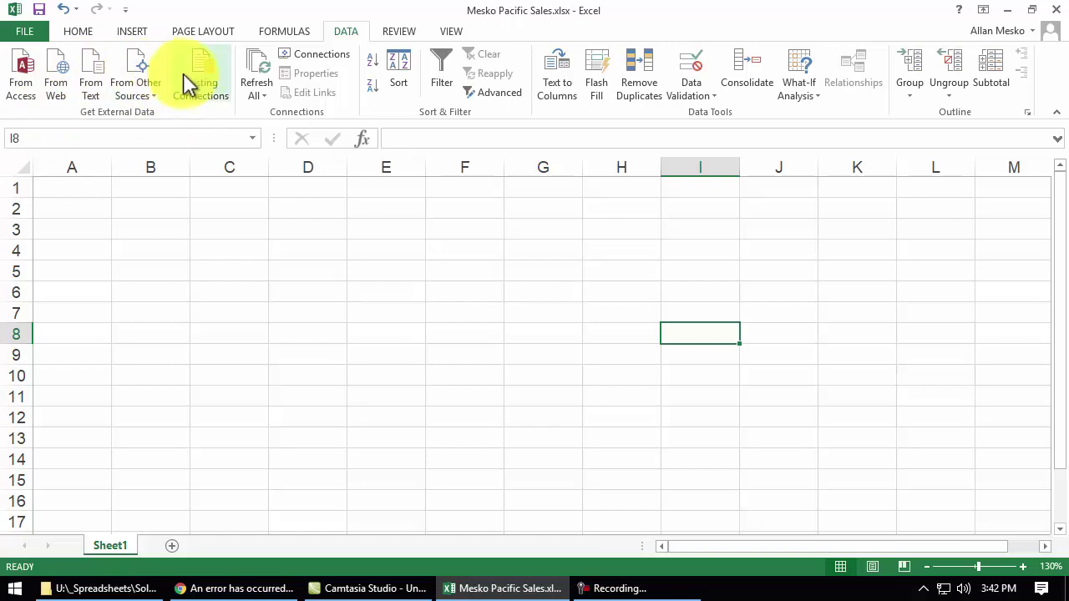
left_click(25, 79)
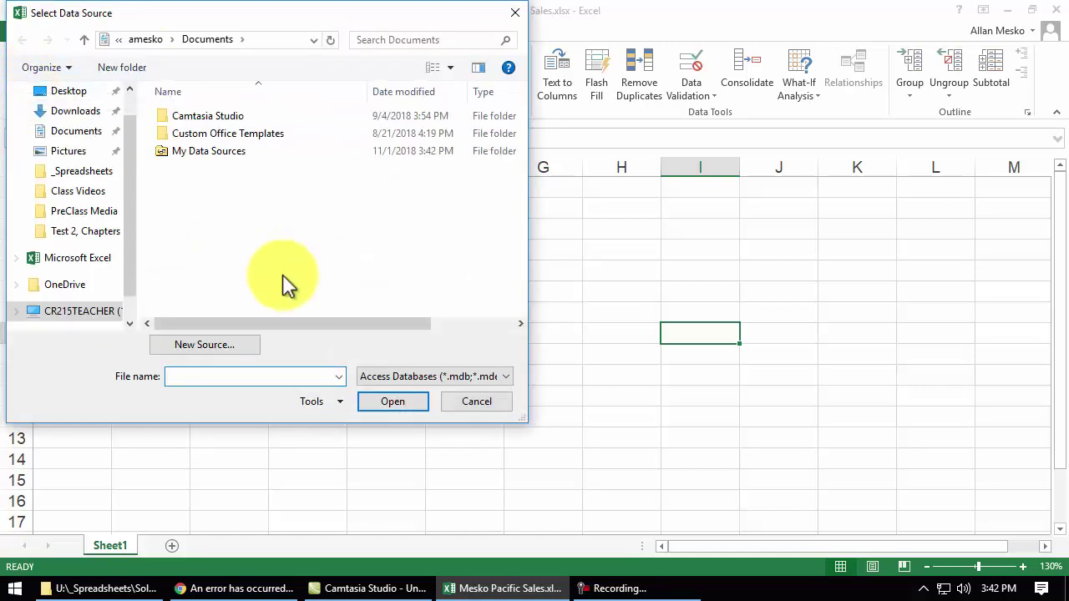
left_click(65, 92)
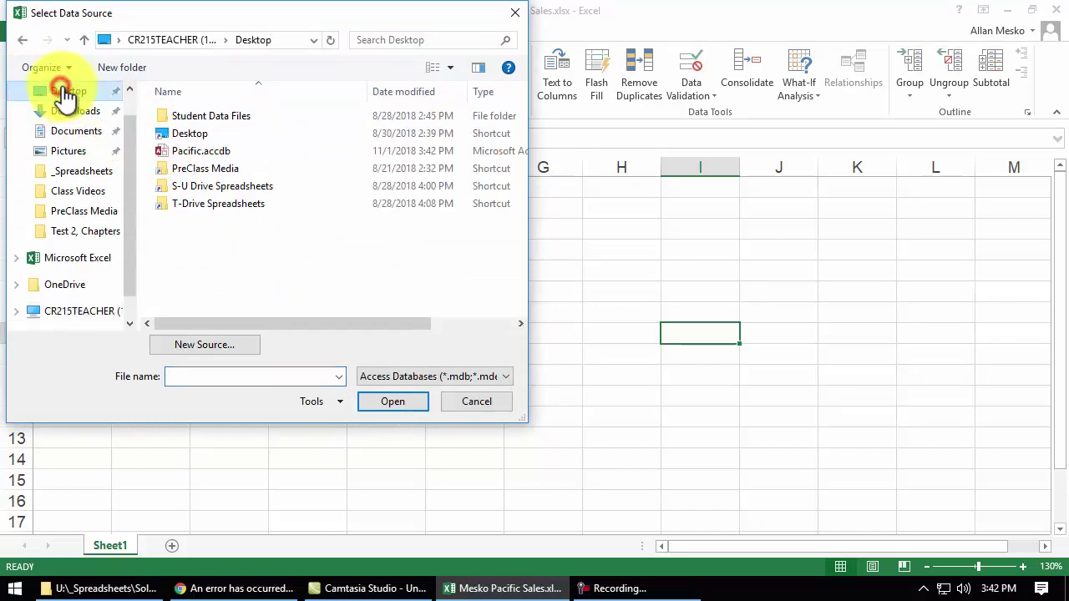
left_click(220, 157)
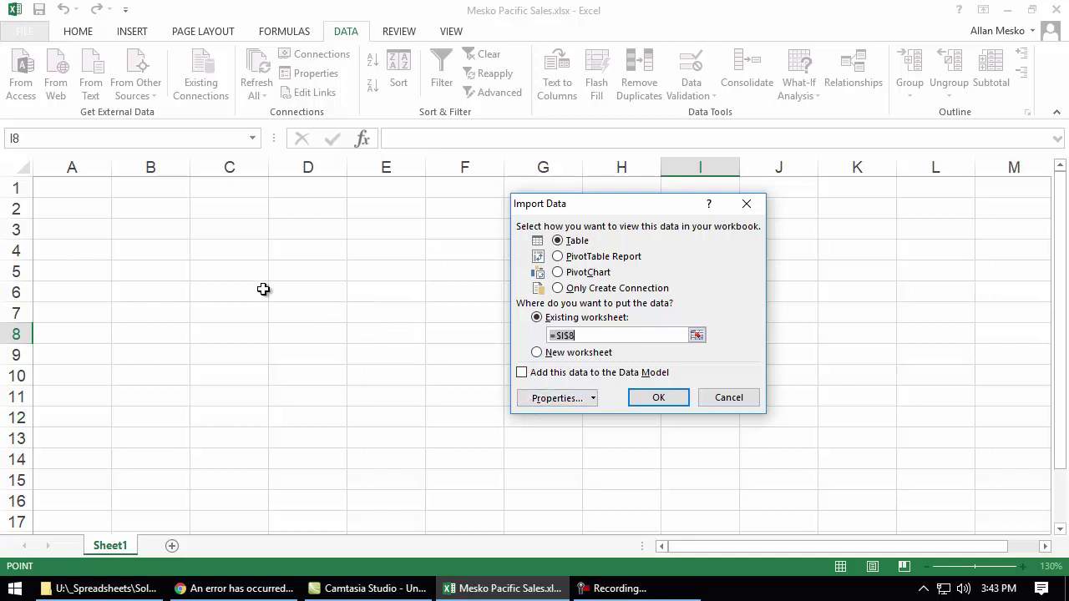
left_click(60, 184)
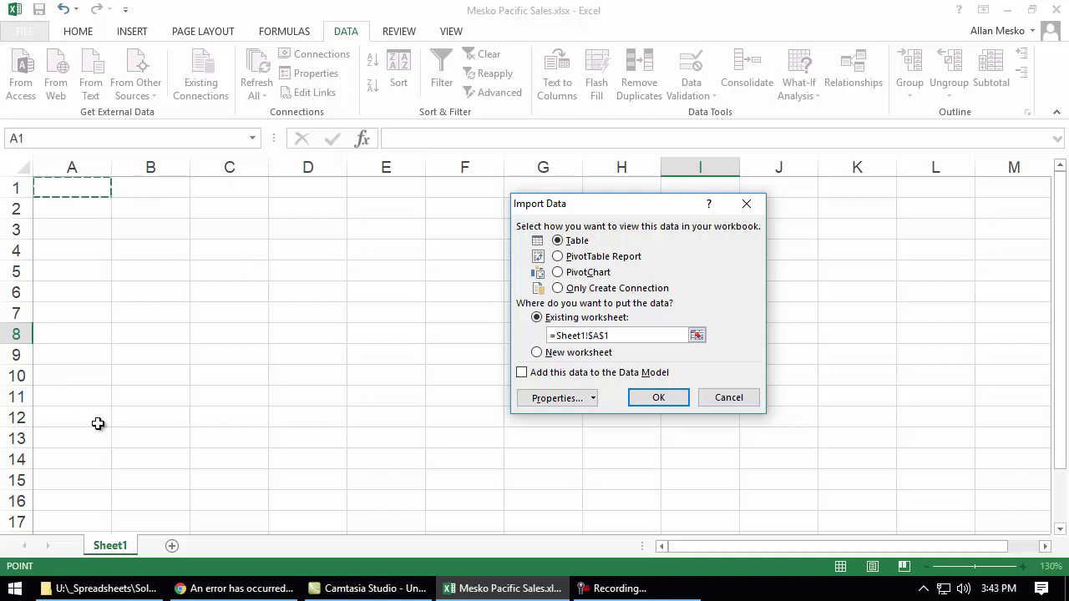
left_click(648, 396)
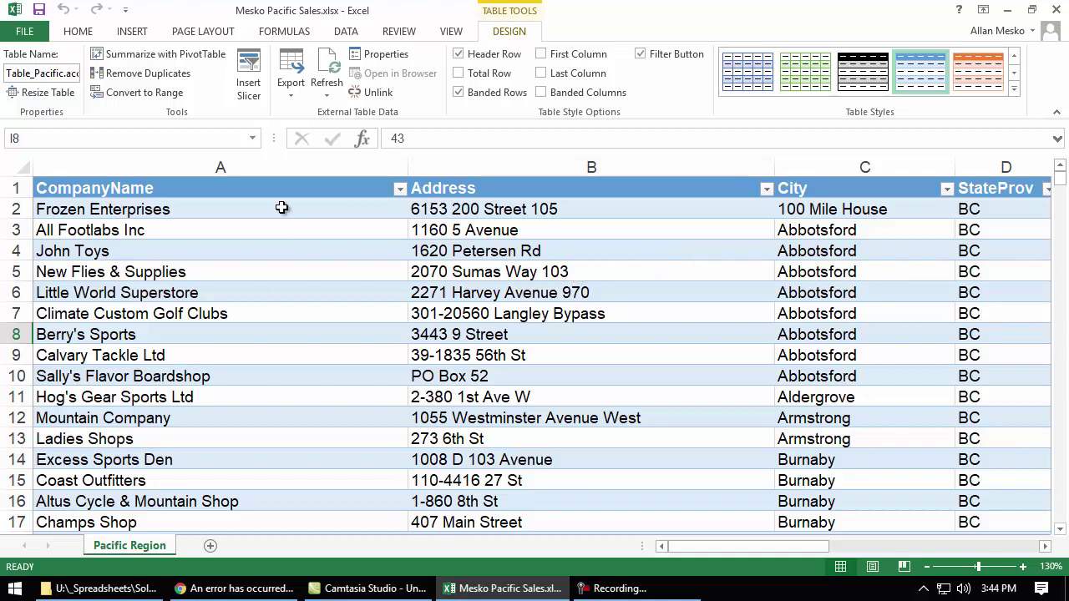
- Narrow columns A, B and C to fit the company names, addresses and cities
left_click_drag(250, 162, 953, 163)
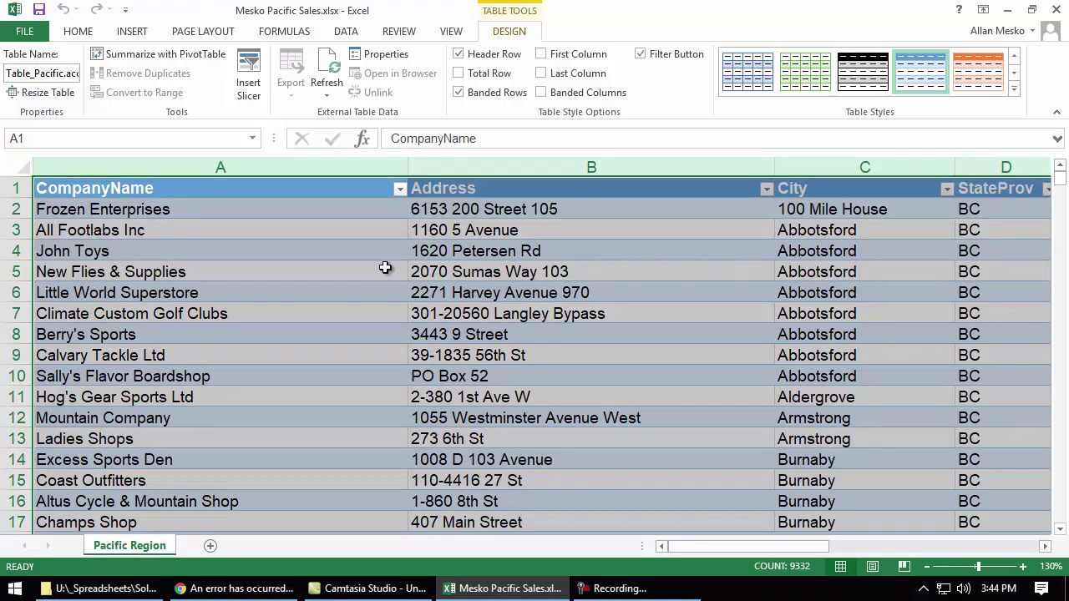
left_click(383, 274)
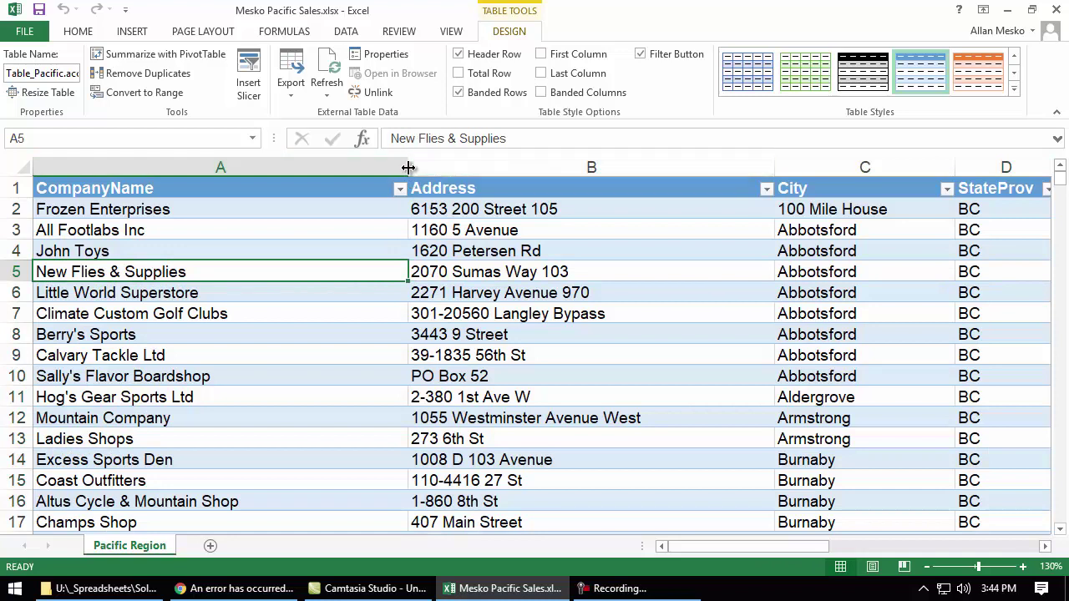
left_click_drag(403, 166, 243, 166)
left_click_drag(611, 167, 442, 200)
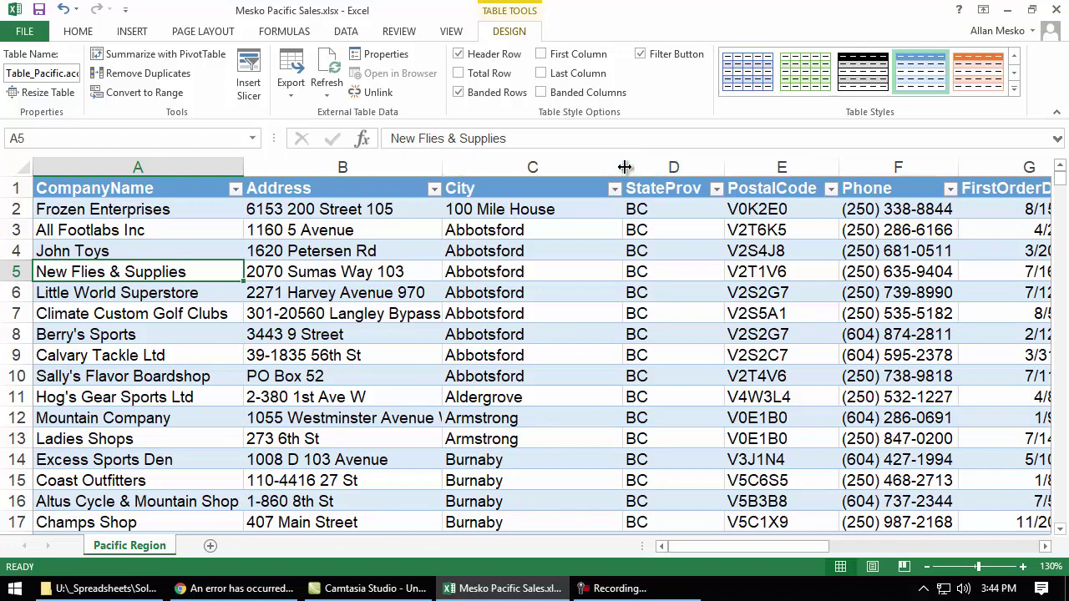
left_click_drag(623, 167, 562, 168)
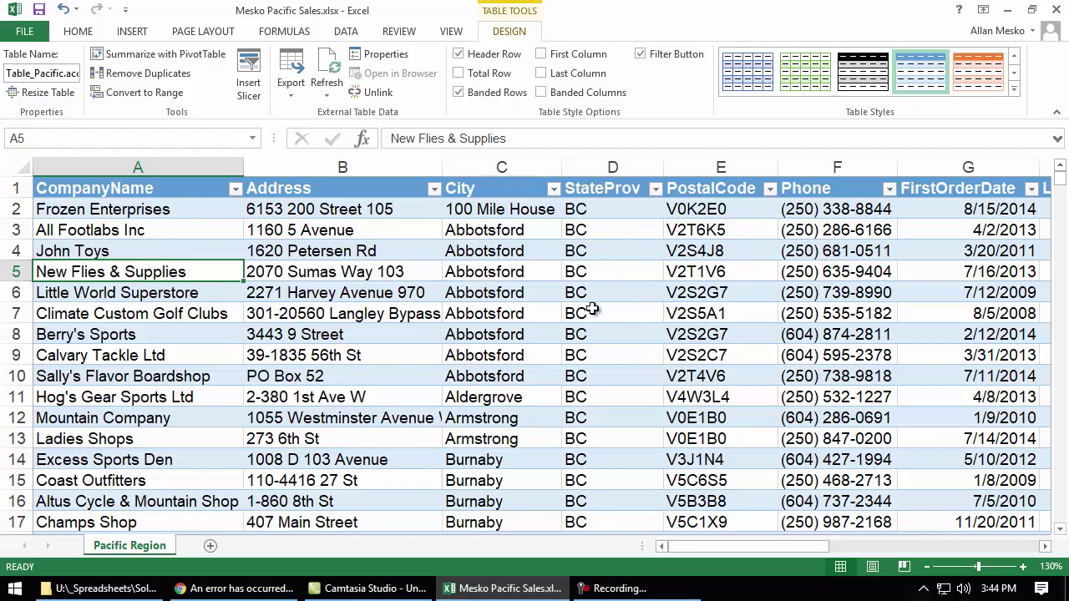
- Jump to the table's last row and back to confirm it reaches row 2333
left_click(592, 248)
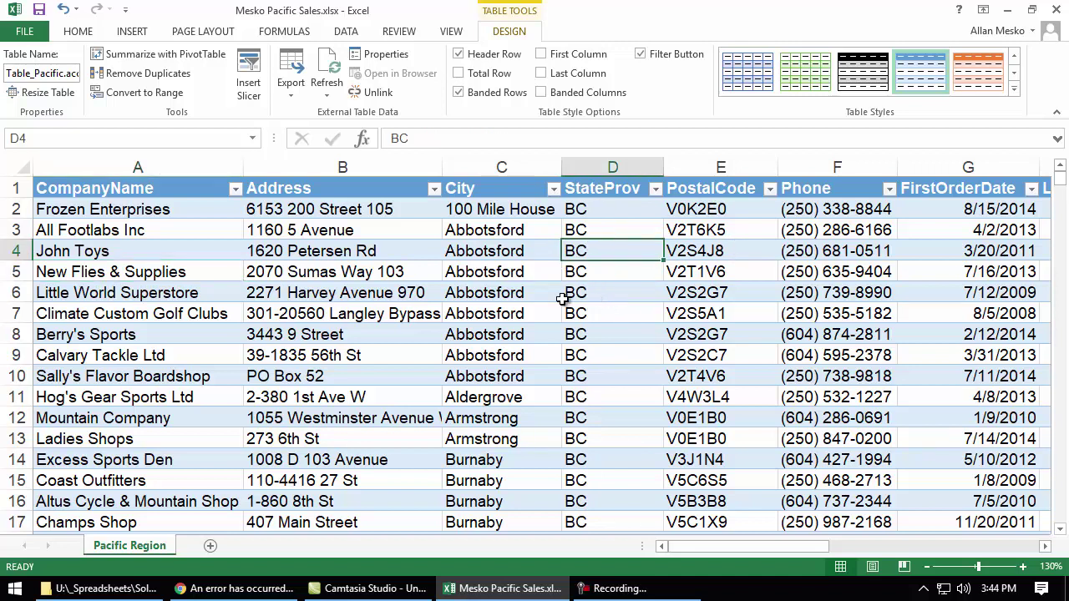
left_click(75, 311)
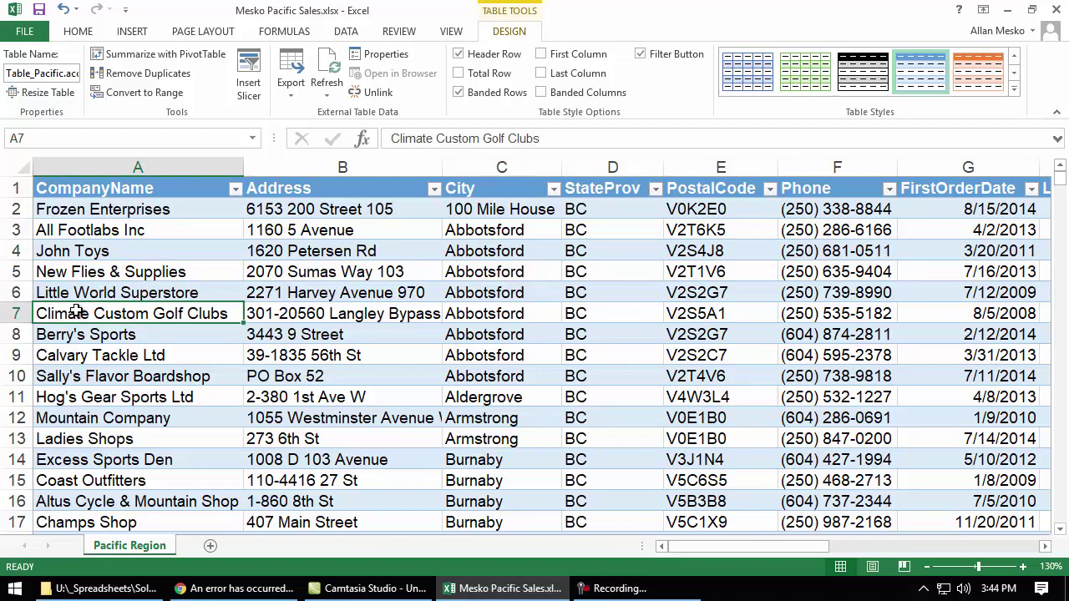
key("ctrl+Down")
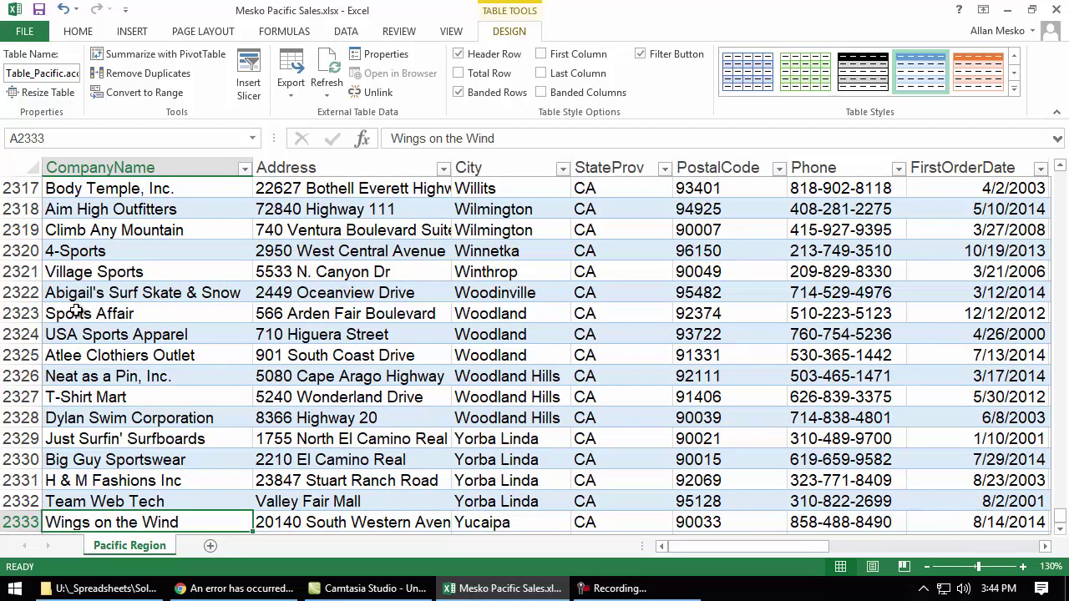
key("ctrl+Up")
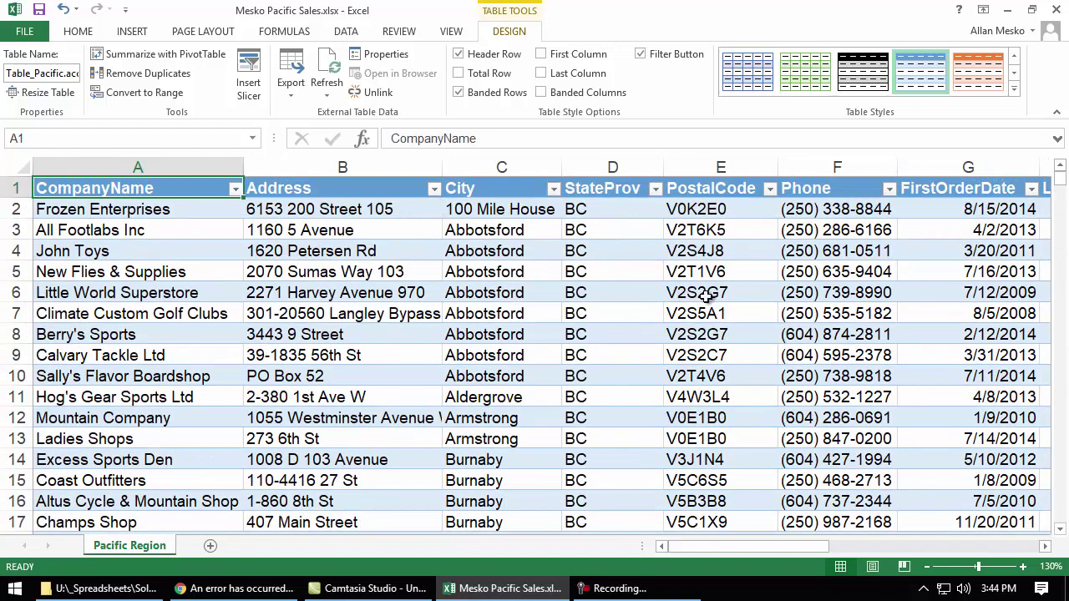
- Apply a three-level A to Z sort: StateProv, then City, then CompanyName
left_click(439, 269)
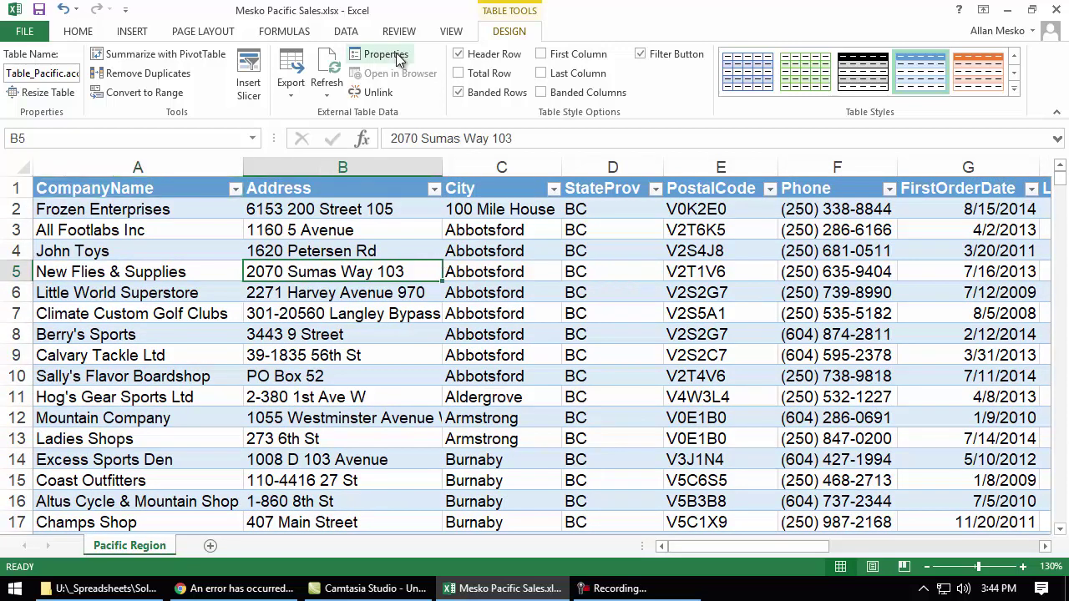
left_click(344, 32)
left_click(400, 71)
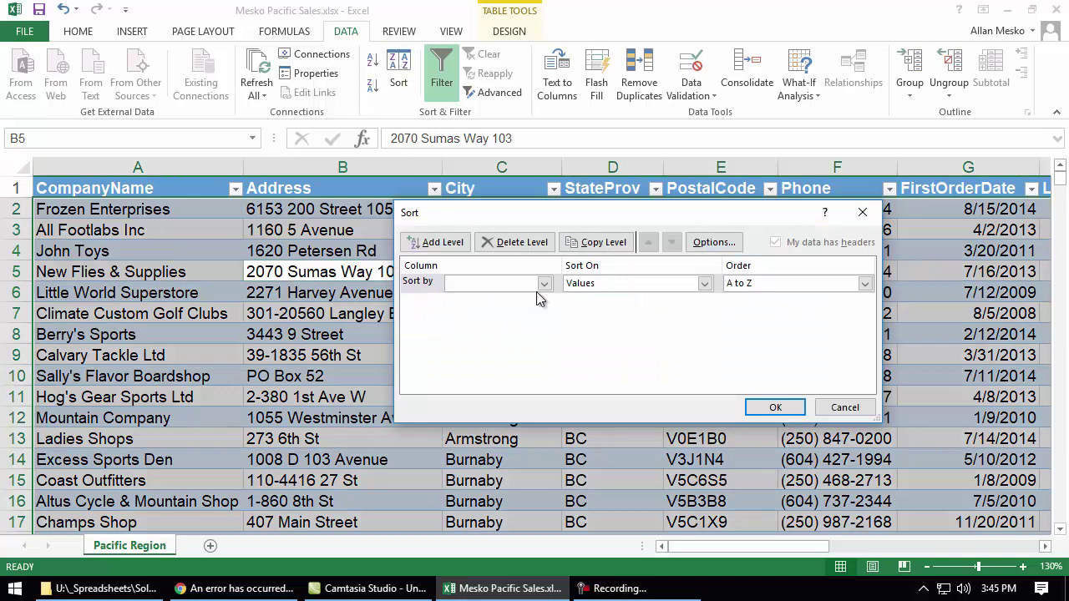
left_click(544, 285)
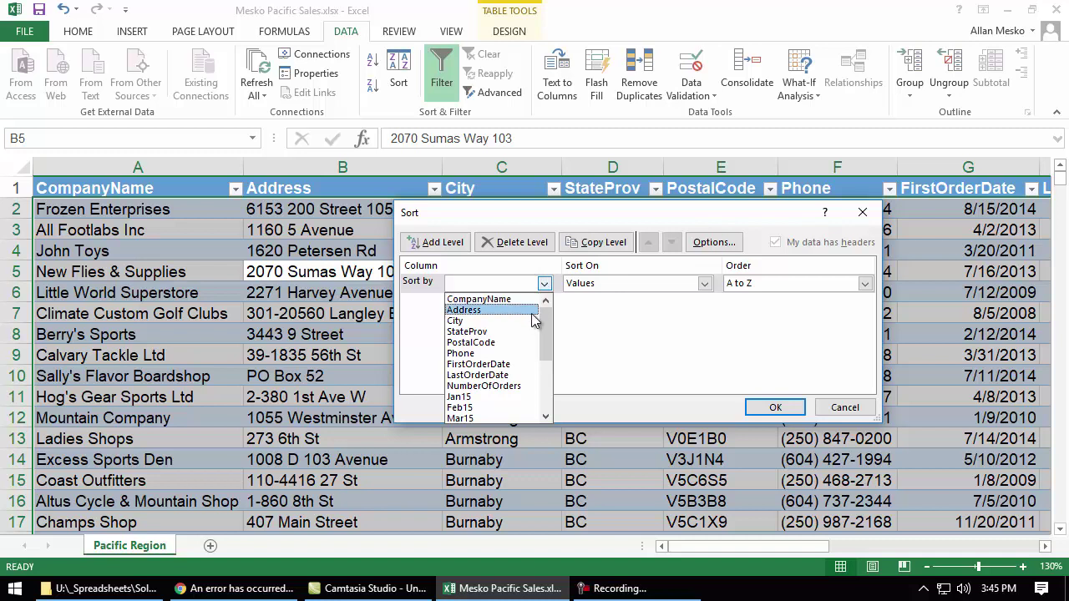
left_click(505, 333)
left_click(446, 242)
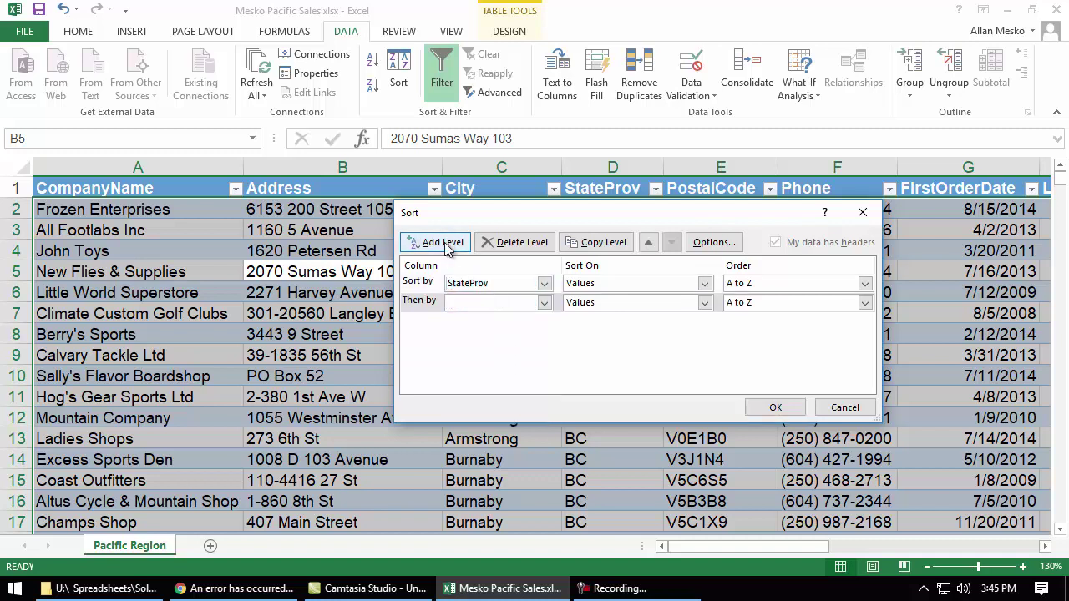
left_click(544, 302)
left_click(473, 341)
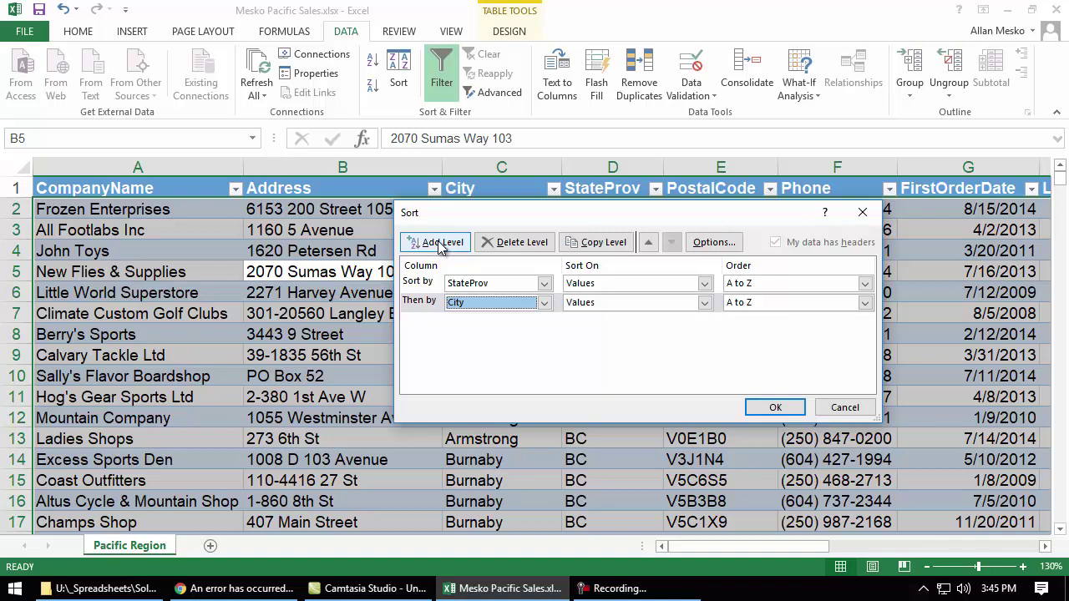
left_click(440, 244)
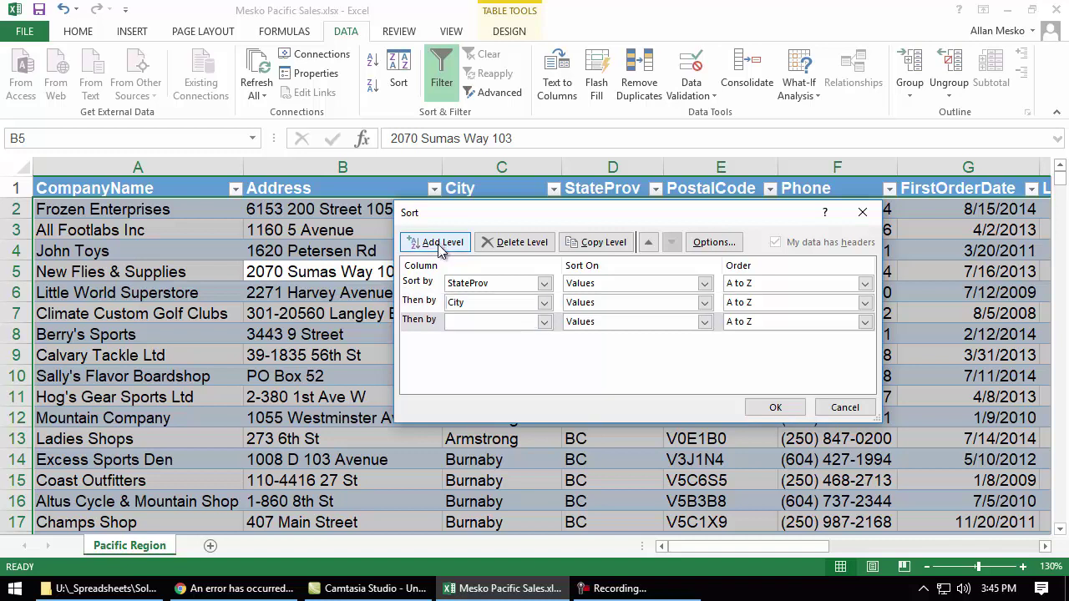
left_click(469, 325)
left_click(472, 337)
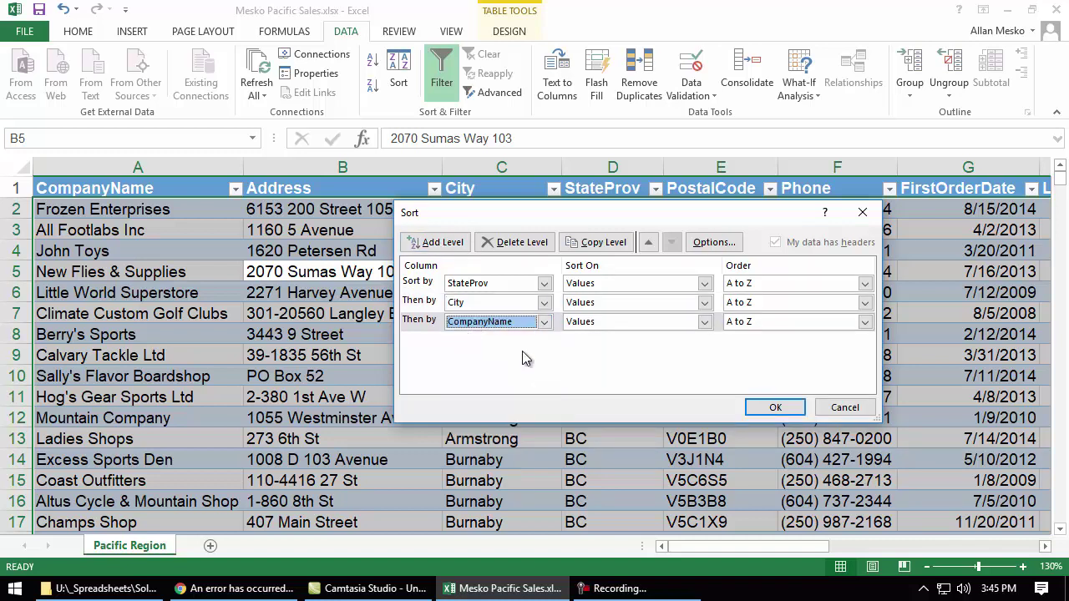
left_click(777, 407)
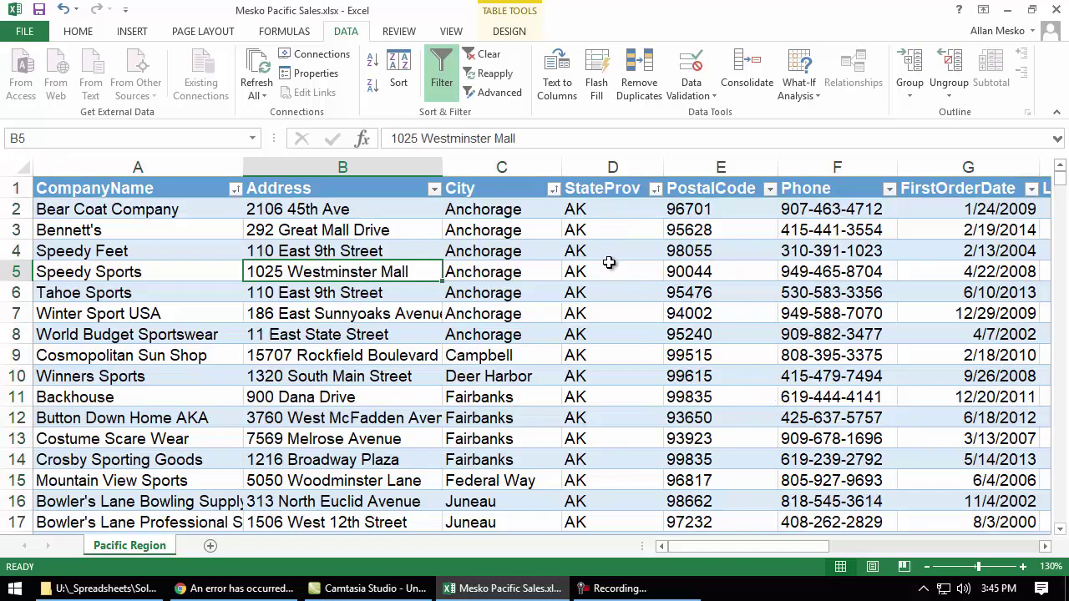
left_click_drag(1063, 188, 1036, 517)
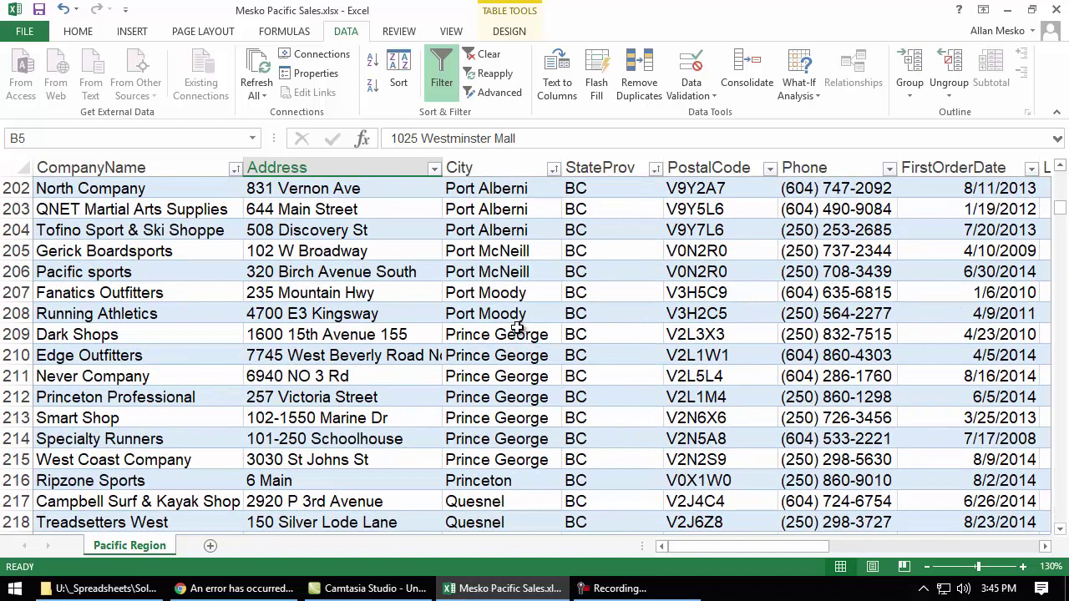
left_click_drag(518, 330, 122, 460)
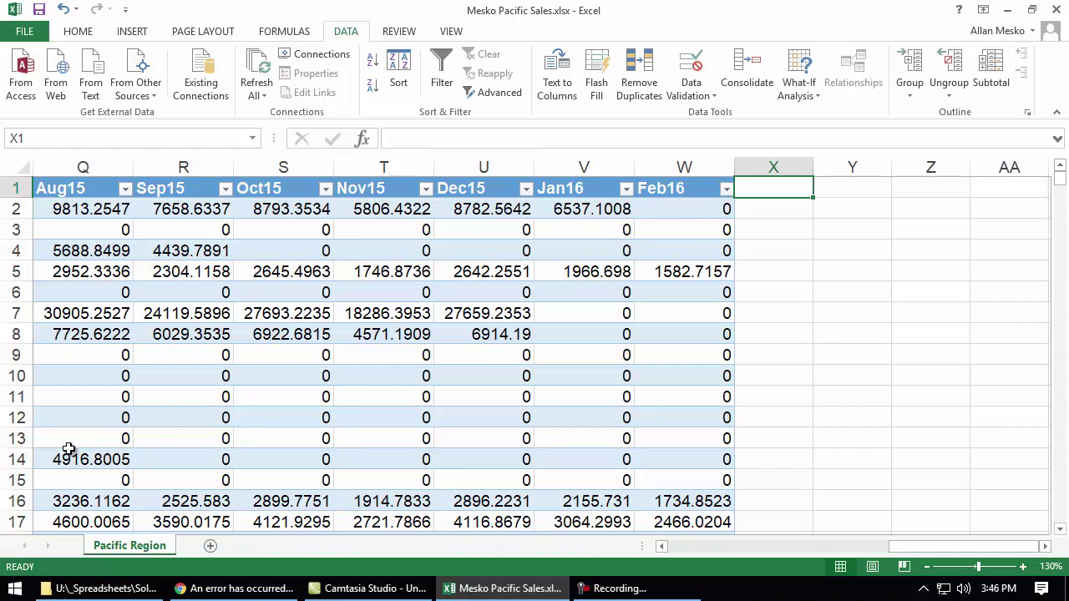
- Enter the header TotalSales in X1 so the table expands to column X
left_click_drag(909, 550, 884, 542)
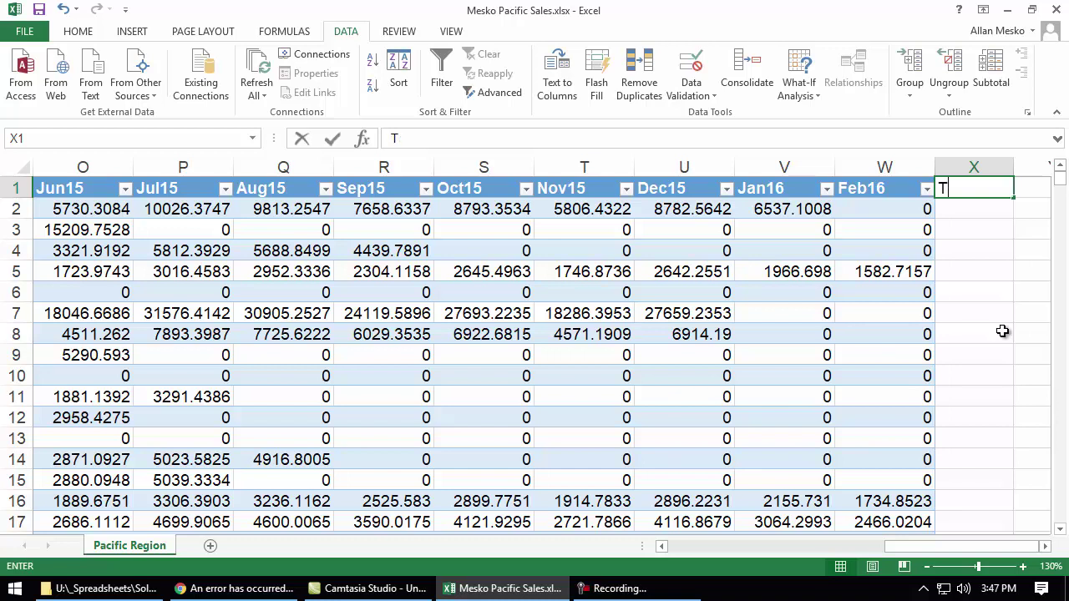
type("Total")
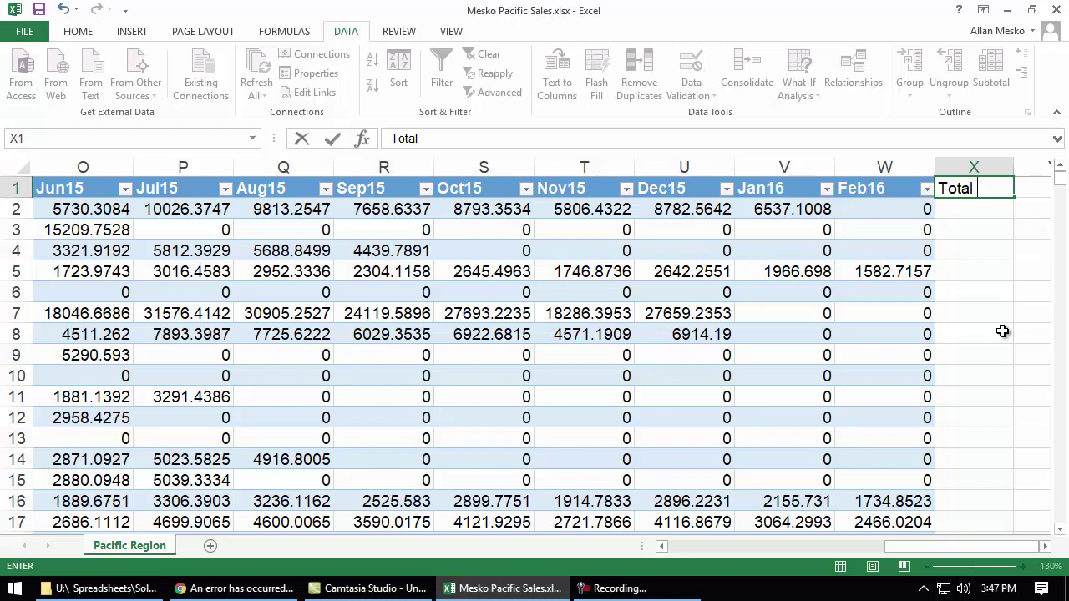
type("Sales")
key("Return")
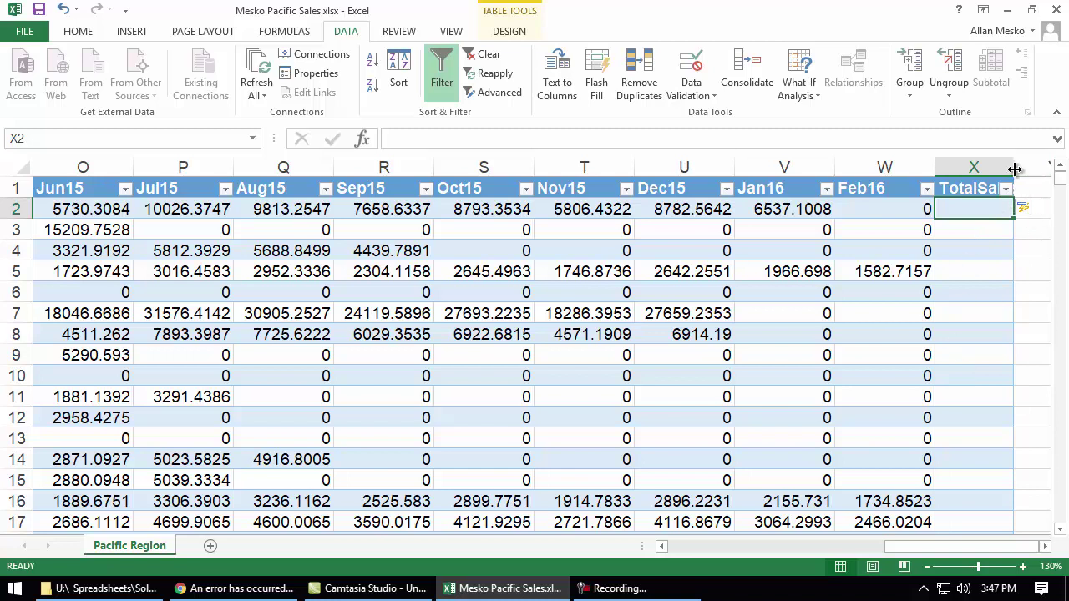
- Widen column X slightly and jump to the table's last row
left_click_drag(1014, 168, 1027, 167)
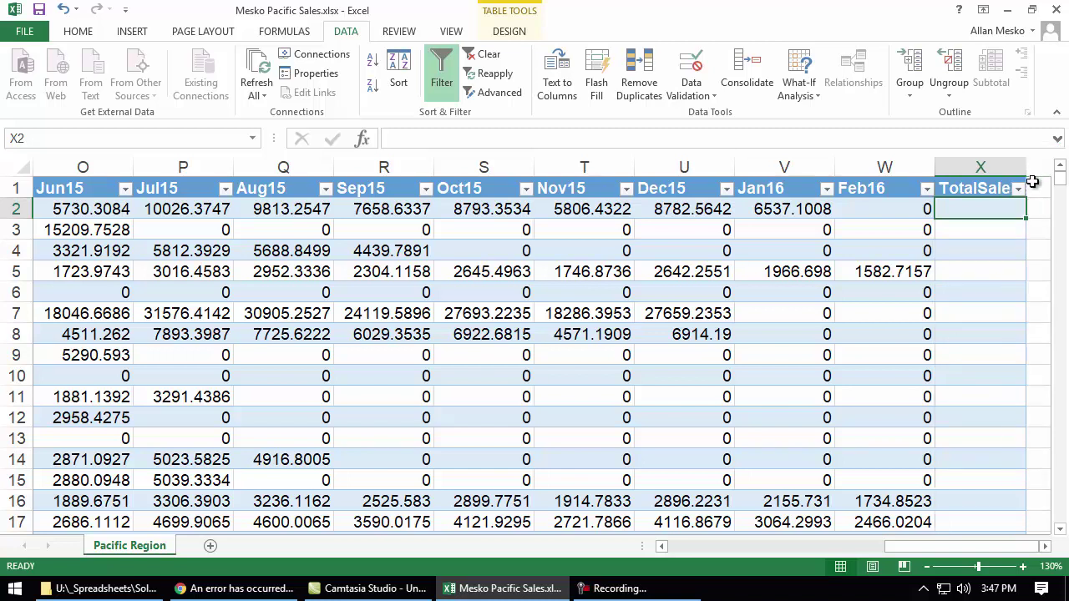
left_click(782, 375)
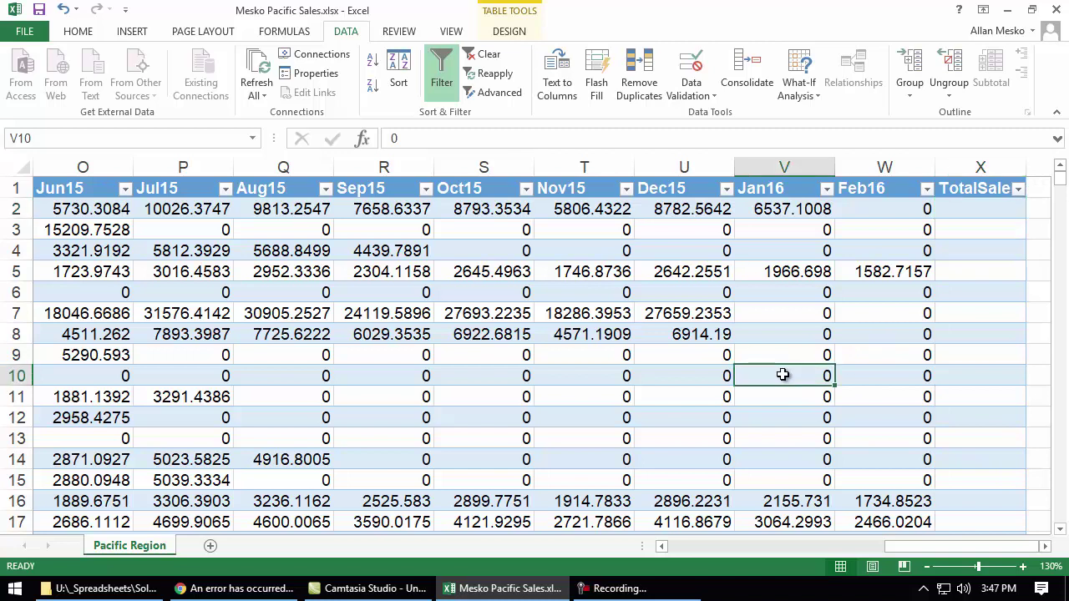
key("ctrl+End")
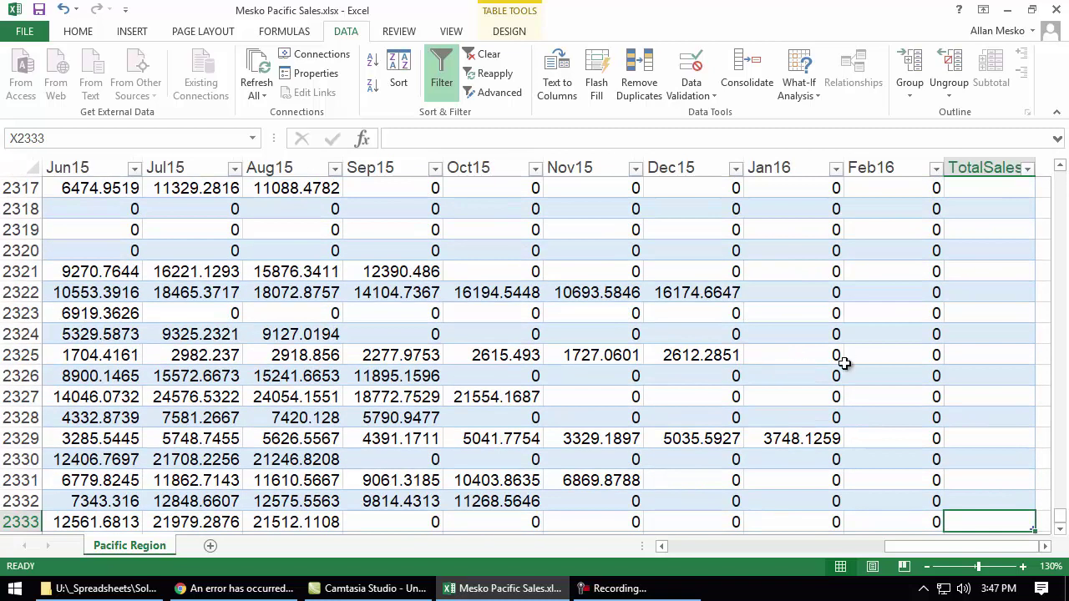
scroll(835, 367, "down", 2)
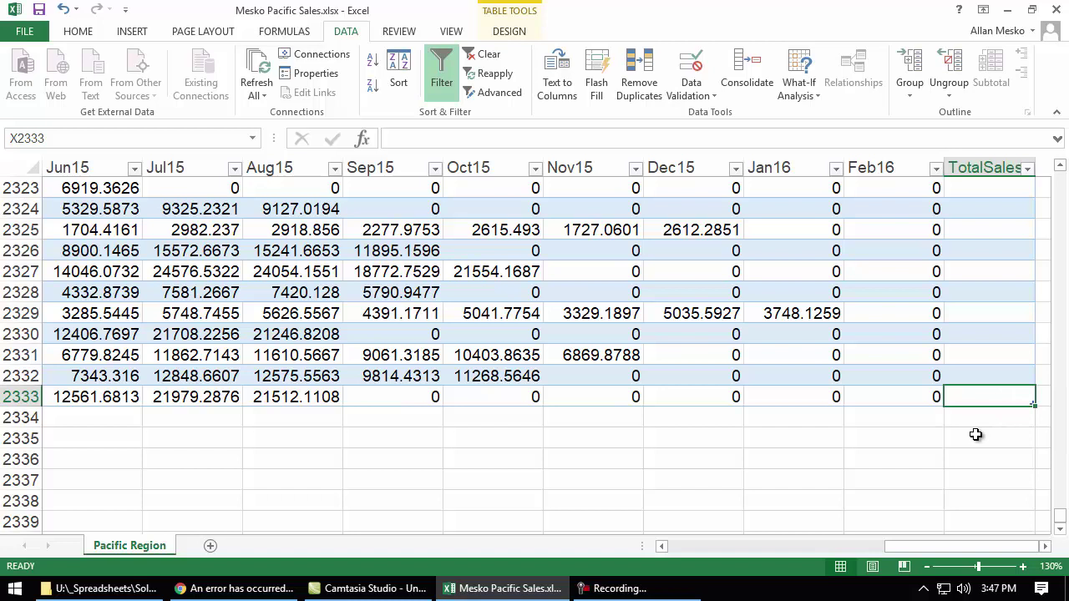
- Test adding a row at the table's end, undo it, and return to the TotalSales header
key("Tab")
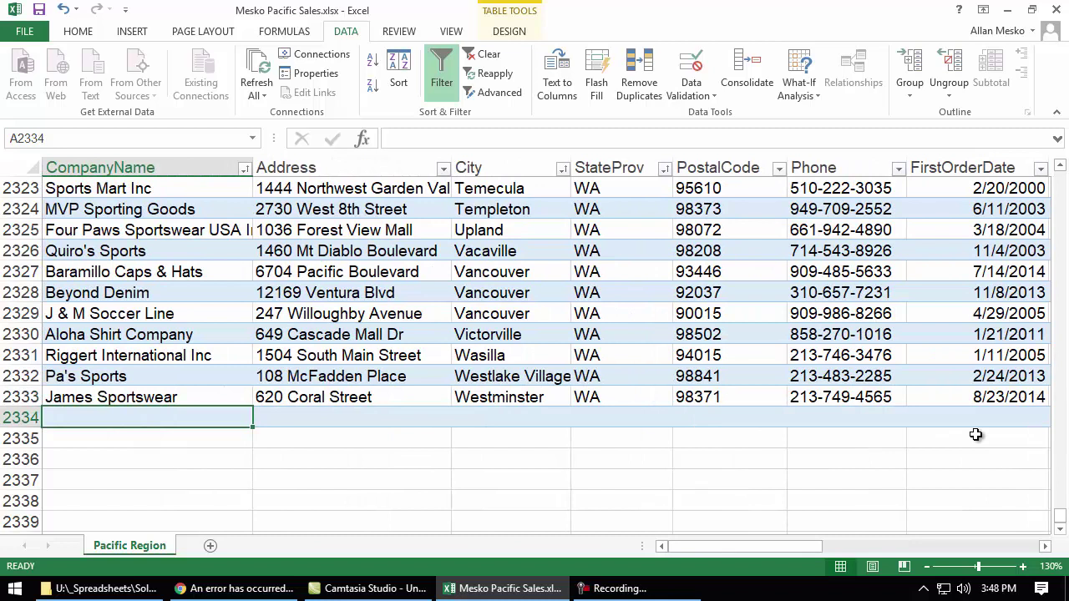
key("ctrl+z")
key("ctrl+Home")
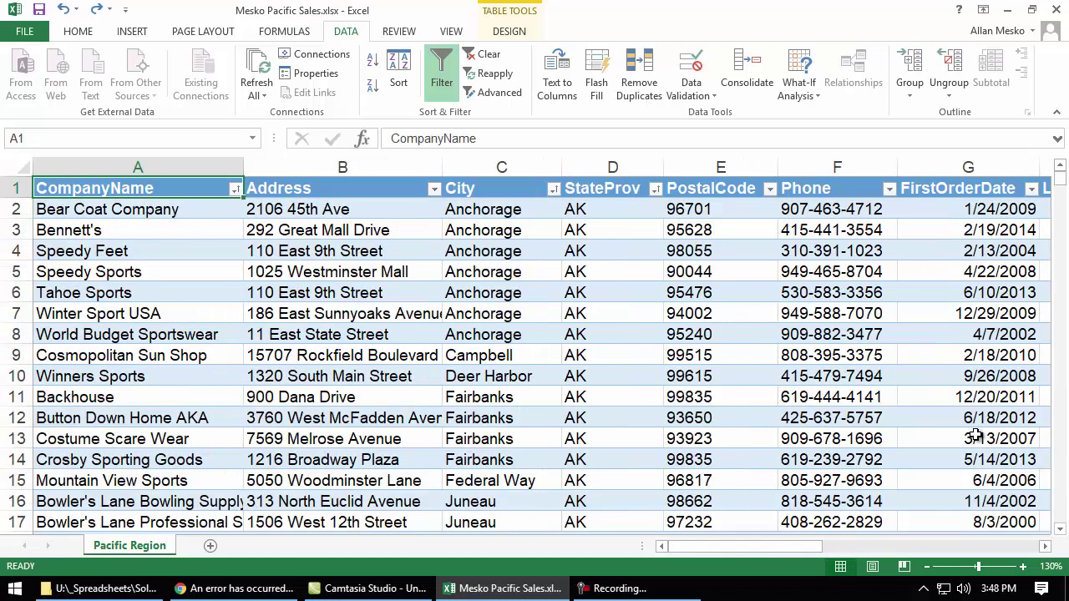
key("ctrl+Right")
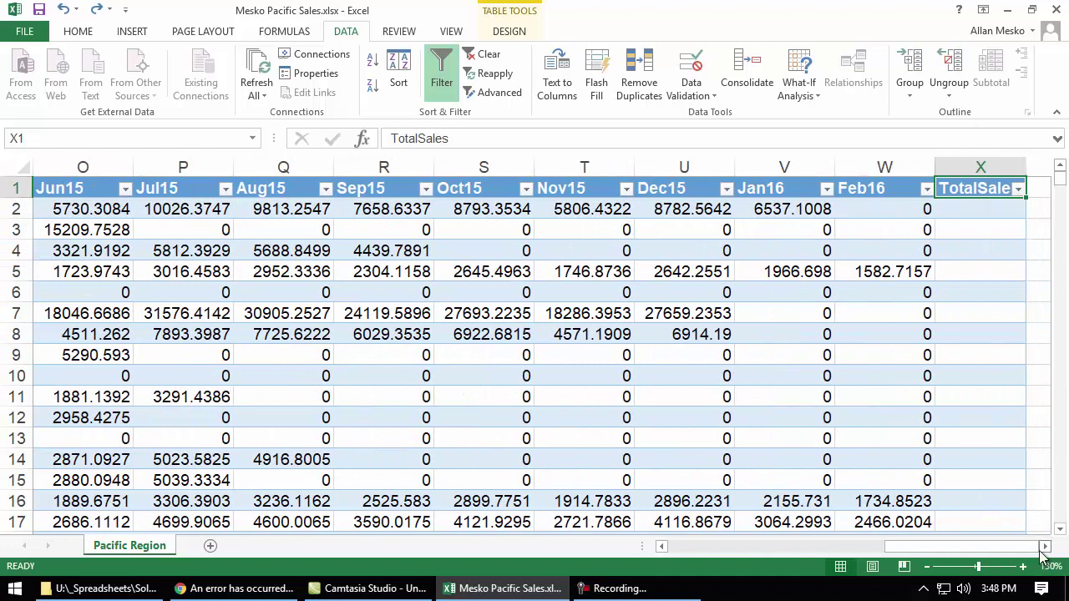
left_click(1045, 547)
left_click(1045, 546)
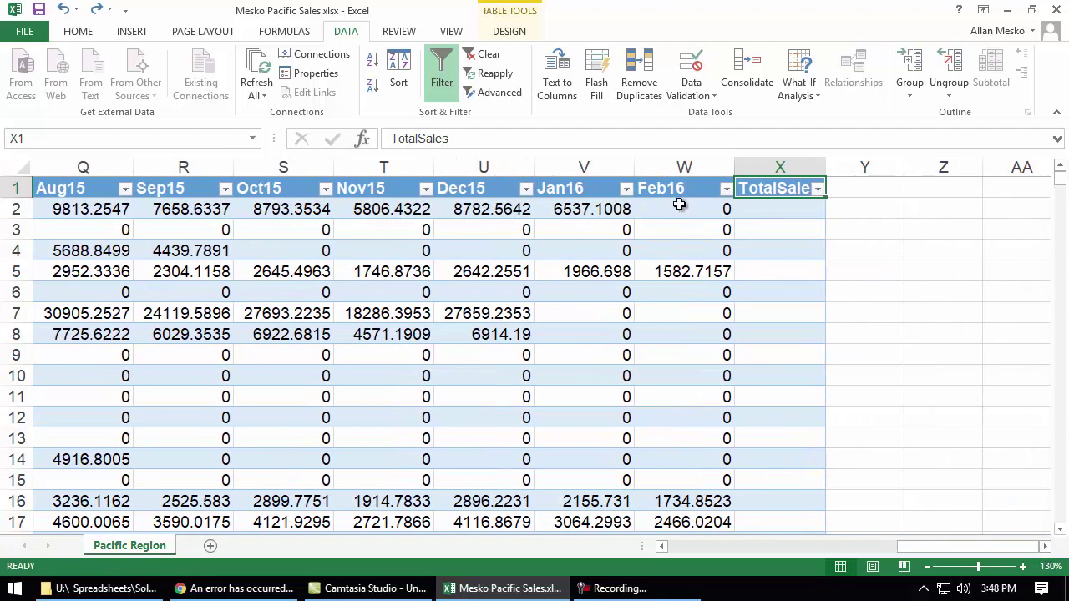
left_click(687, 208)
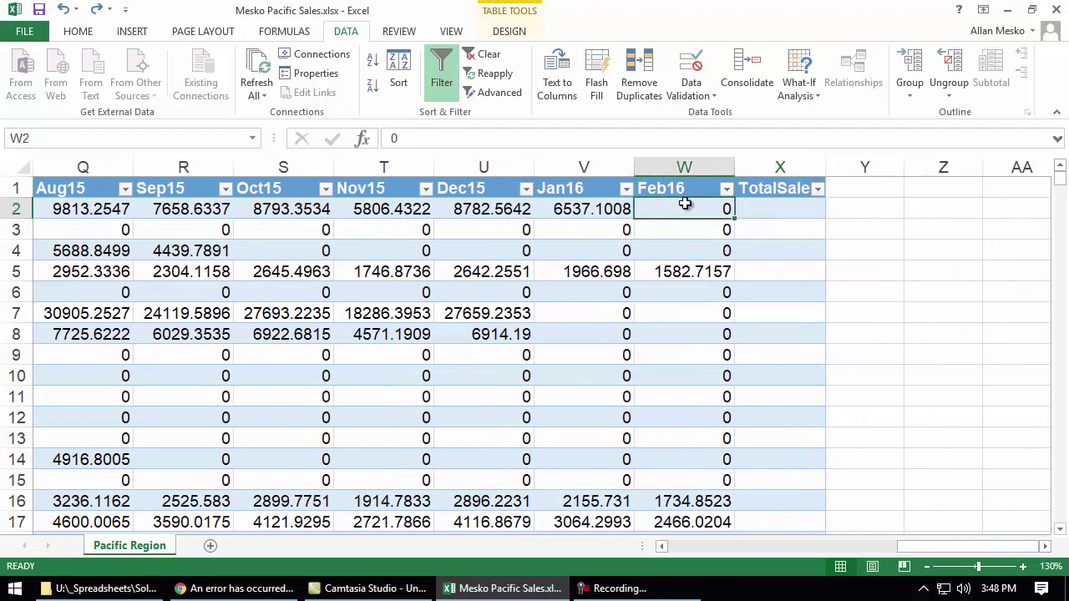
left_click(746, 208)
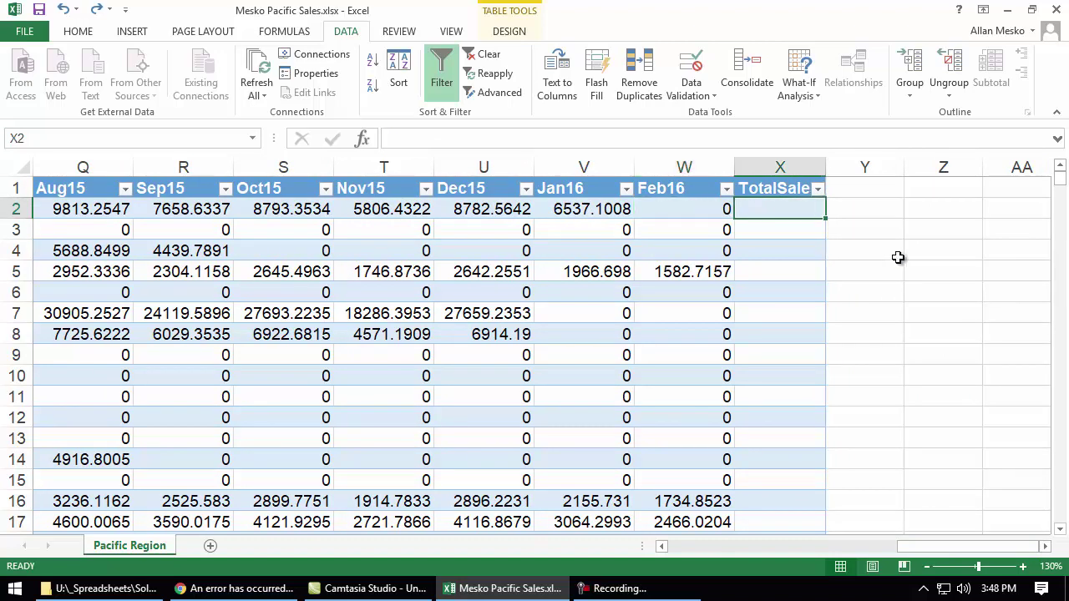
left_click(88, 33)
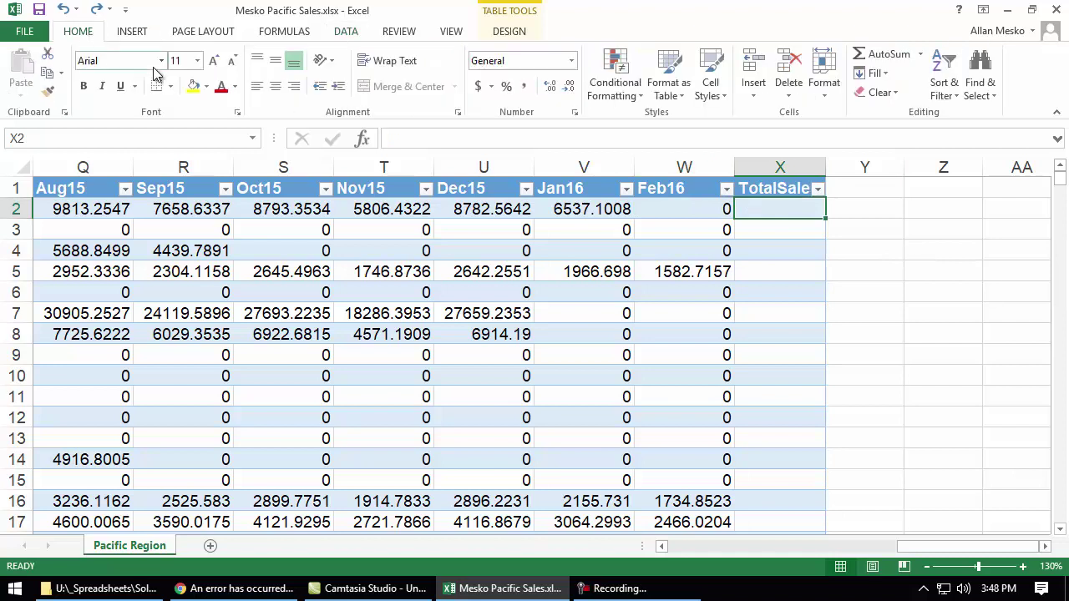
left_click(889, 55)
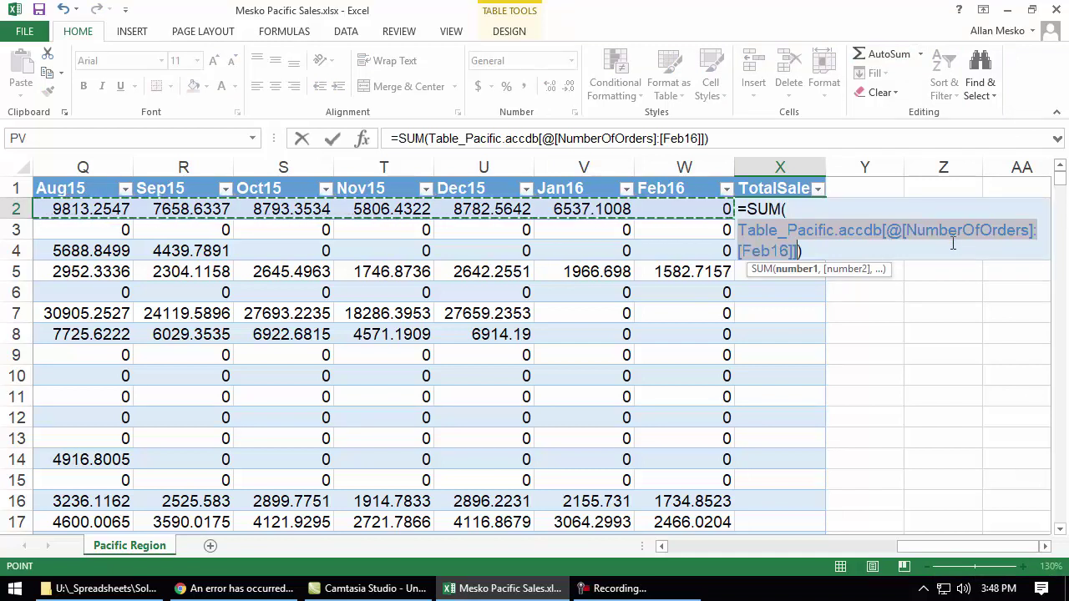
key("Escape")
key("Escape")
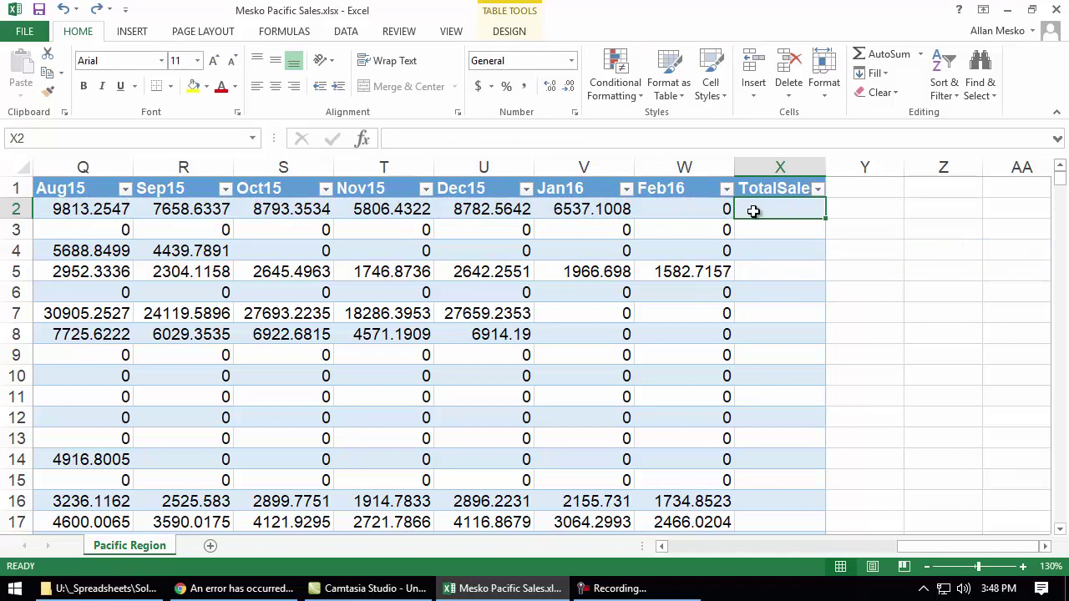
- Enter =SUM over J2 through Feb16 in X2, filling the whole TotalSales column
type("=")
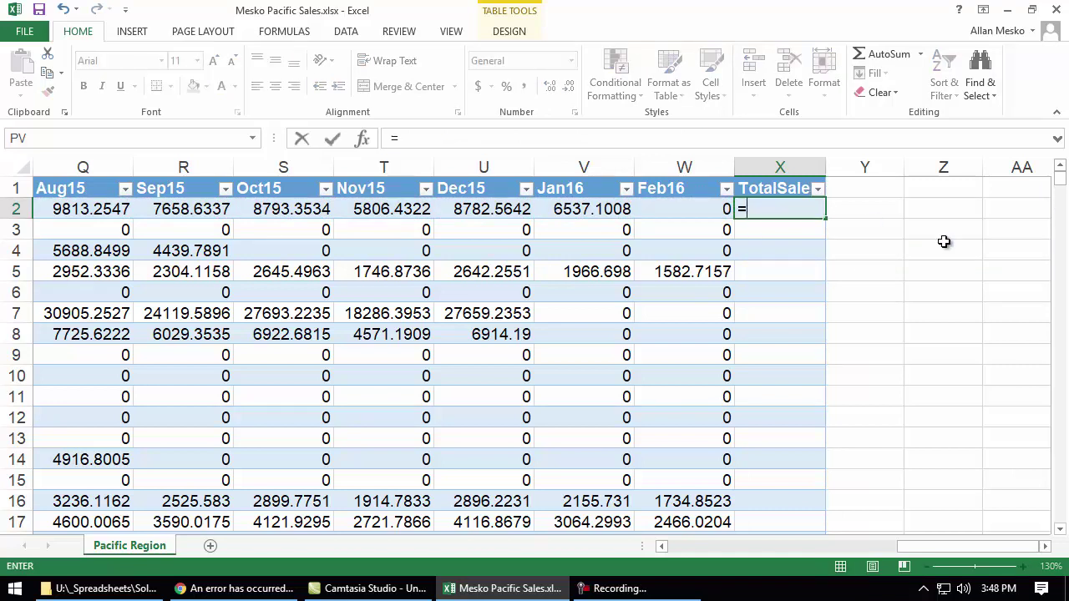
type("sum(")
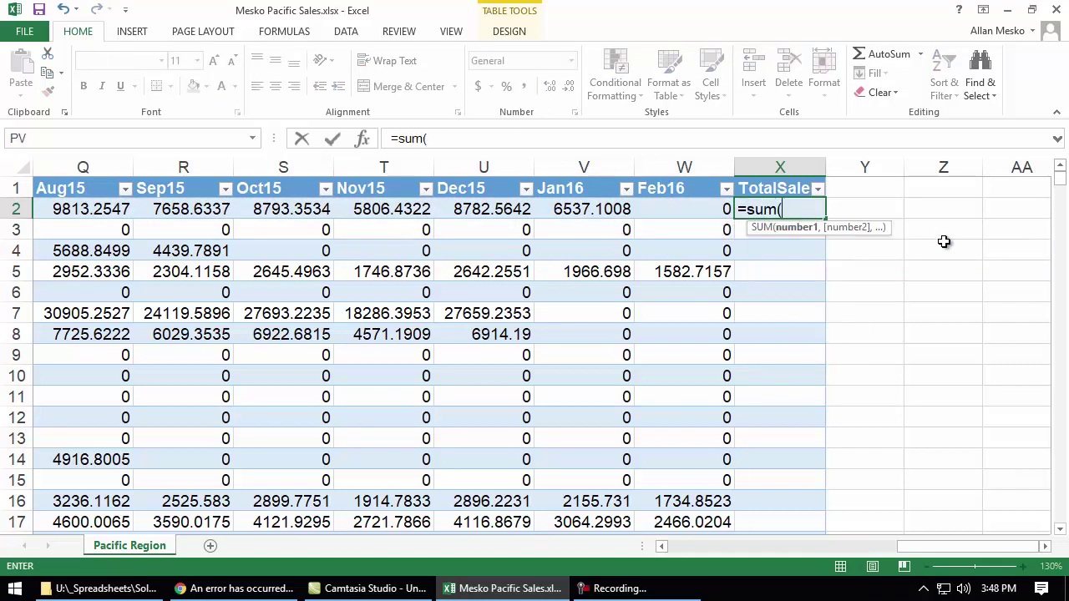
left_click_drag(916, 548, 792, 553)
left_click(375, 213)
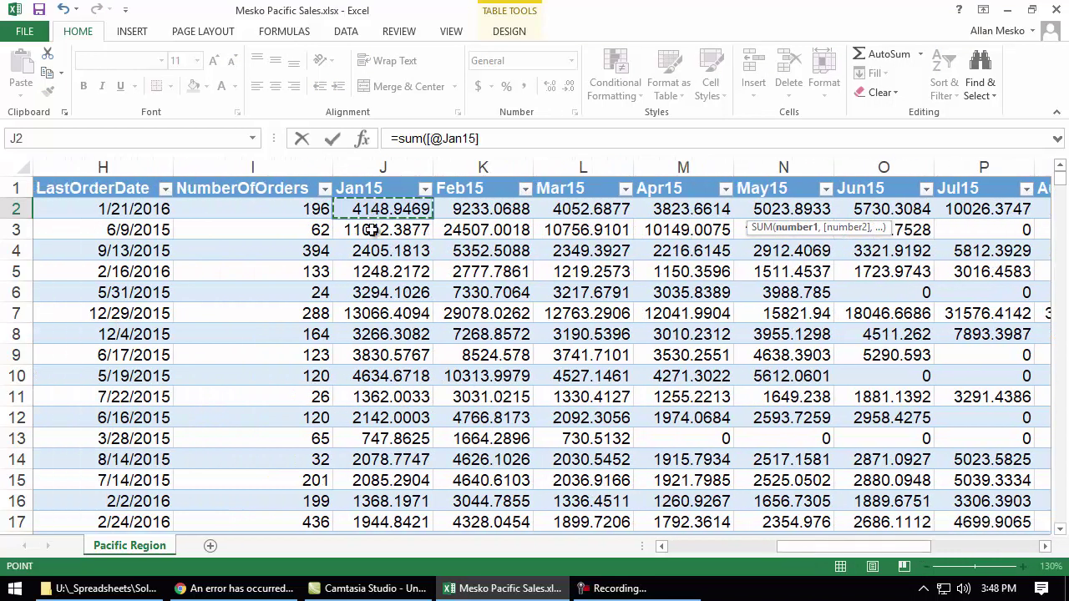
key("ctrl+shift+Right")
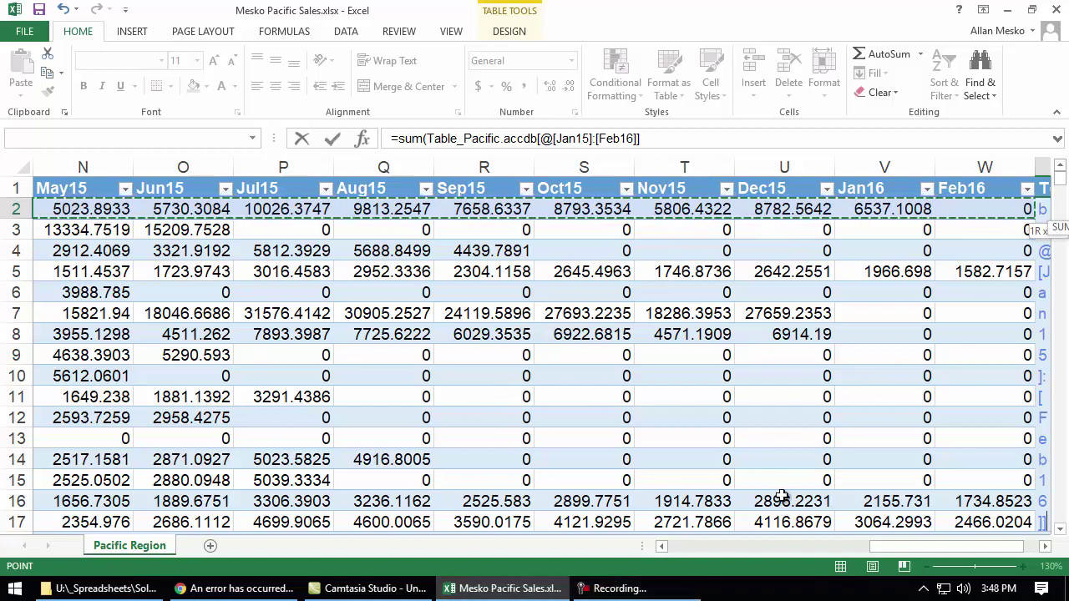
left_click_drag(934, 546, 955, 539)
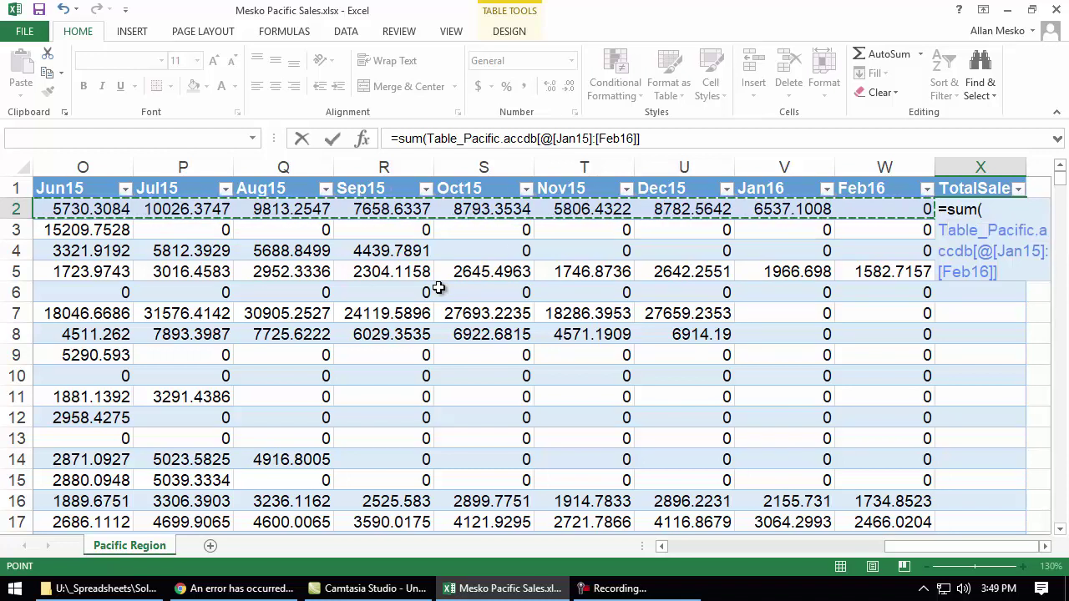
key("Return")
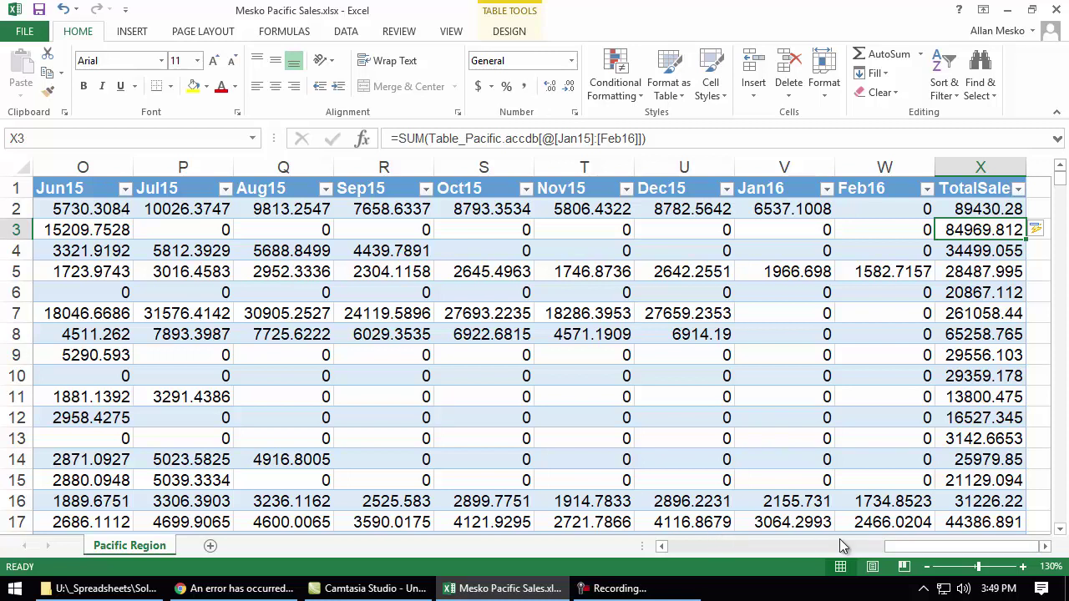
- Apply Currency format to everything from J2 through the last TotalSales value
left_click_drag(954, 544, 868, 568)
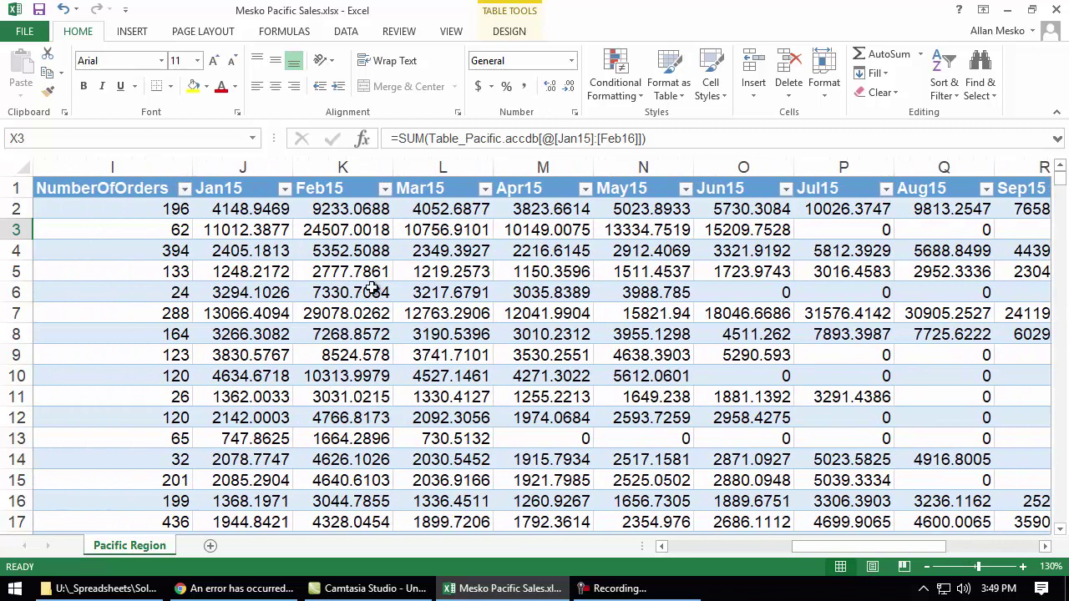
left_click(227, 209)
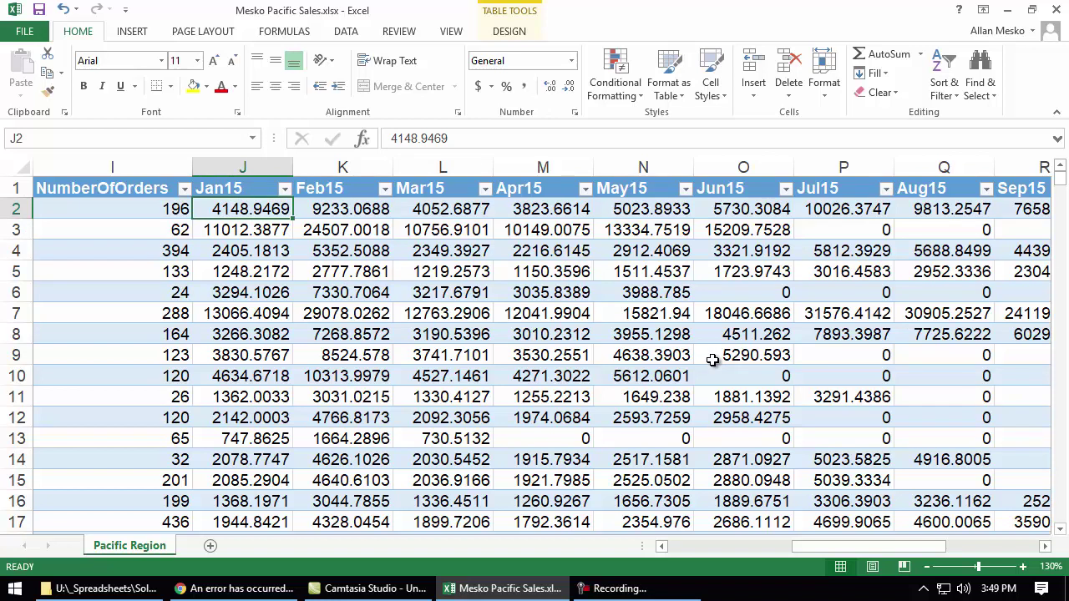
key("ctrl+shift+End")
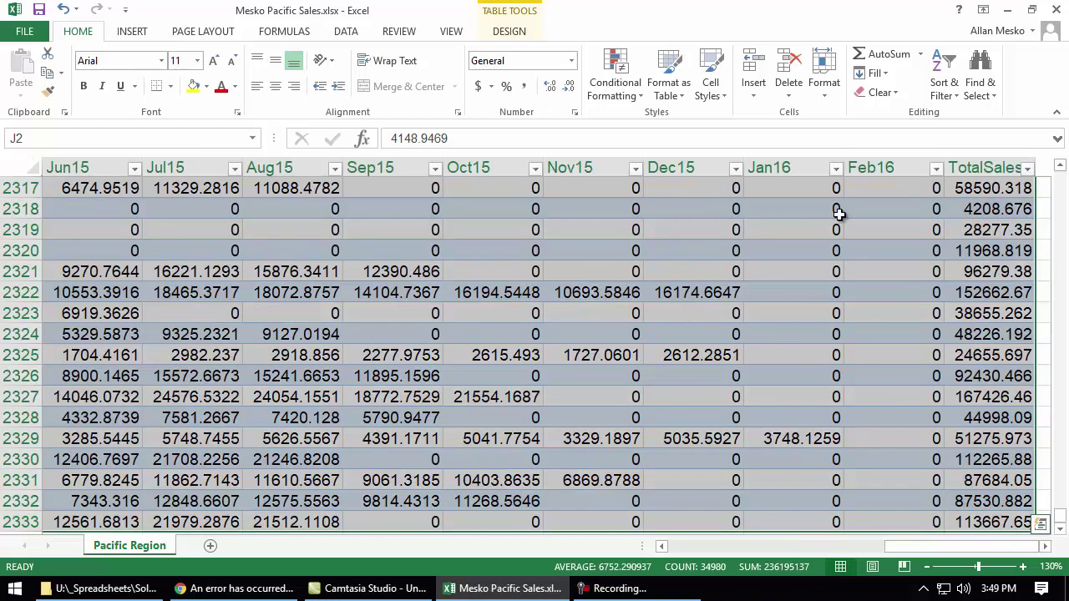
scroll(896, 209, "down", 2)
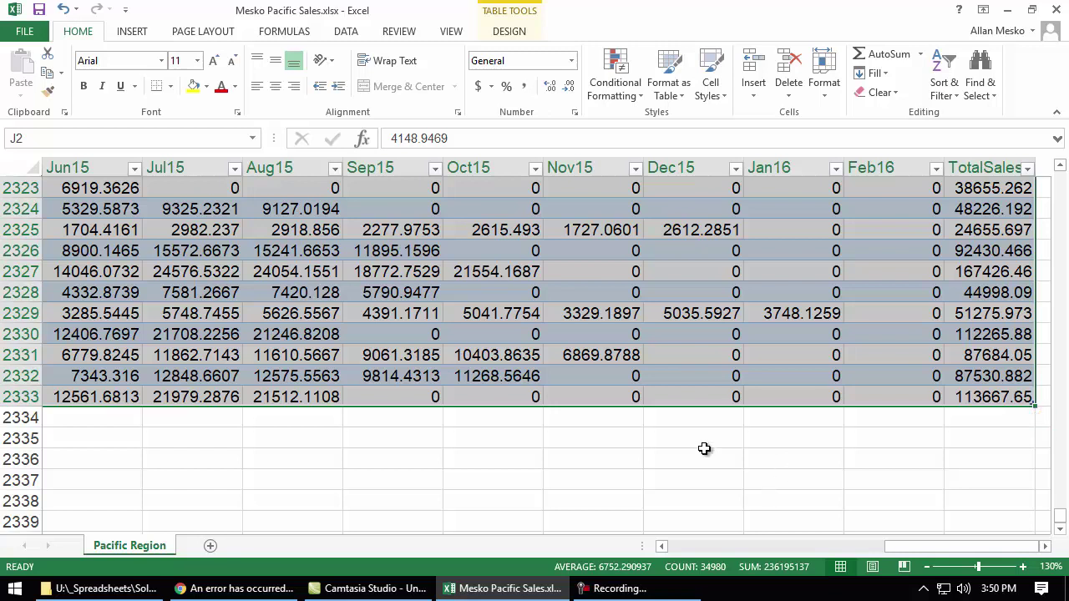
left_click(572, 61)
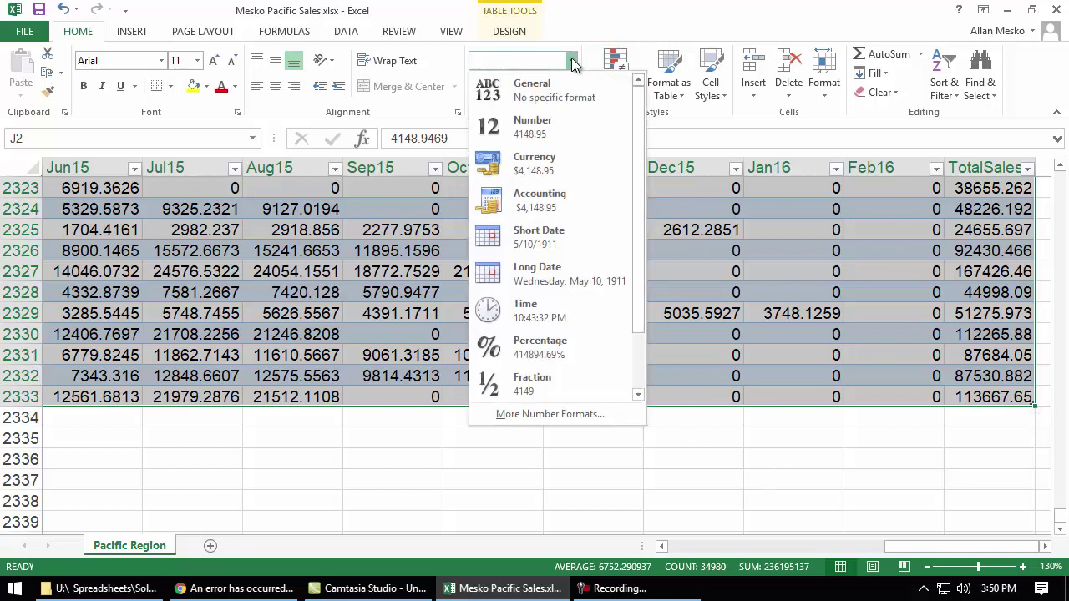
left_click(551, 168)
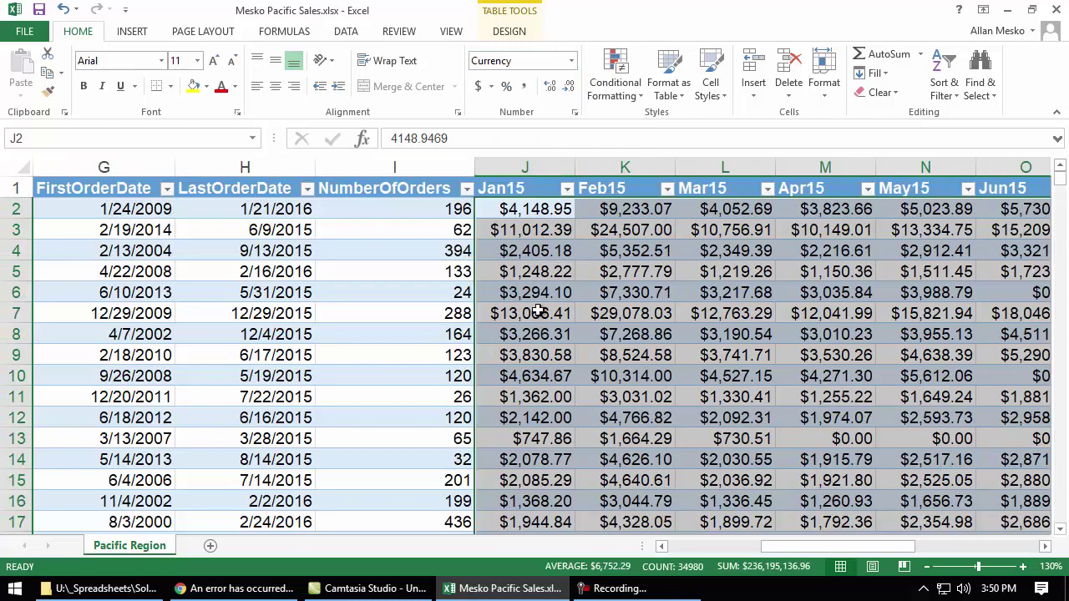
left_click(563, 472)
scroll(564, 463, "right", 5)
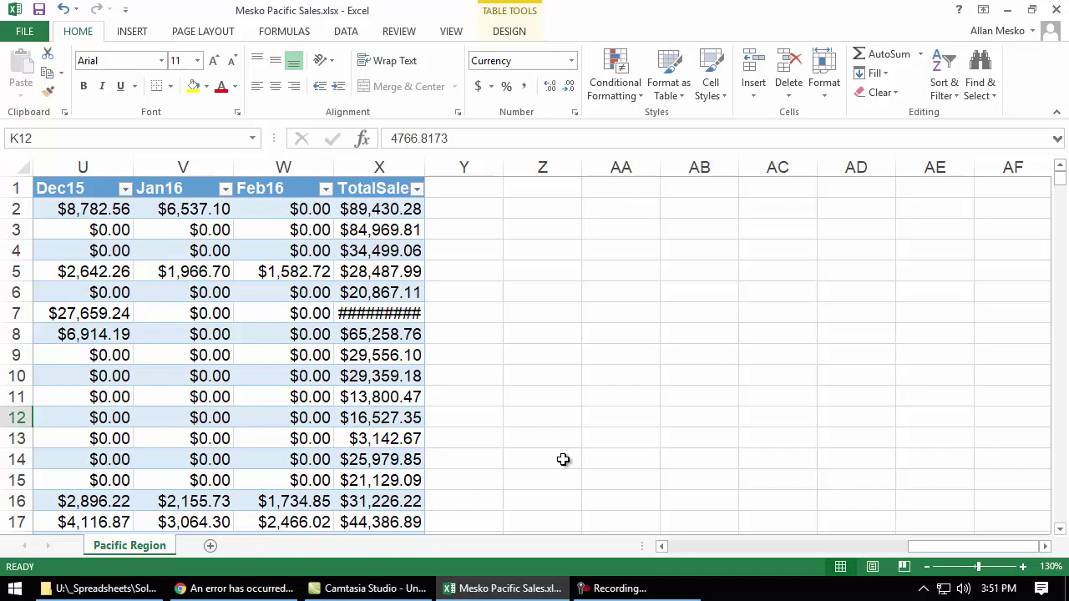
- Hide columns J through W (Jan15–Feb16) and scroll back to columns G–I and X
left_click(309, 170)
left_click_drag(309, 170, 978, 167)
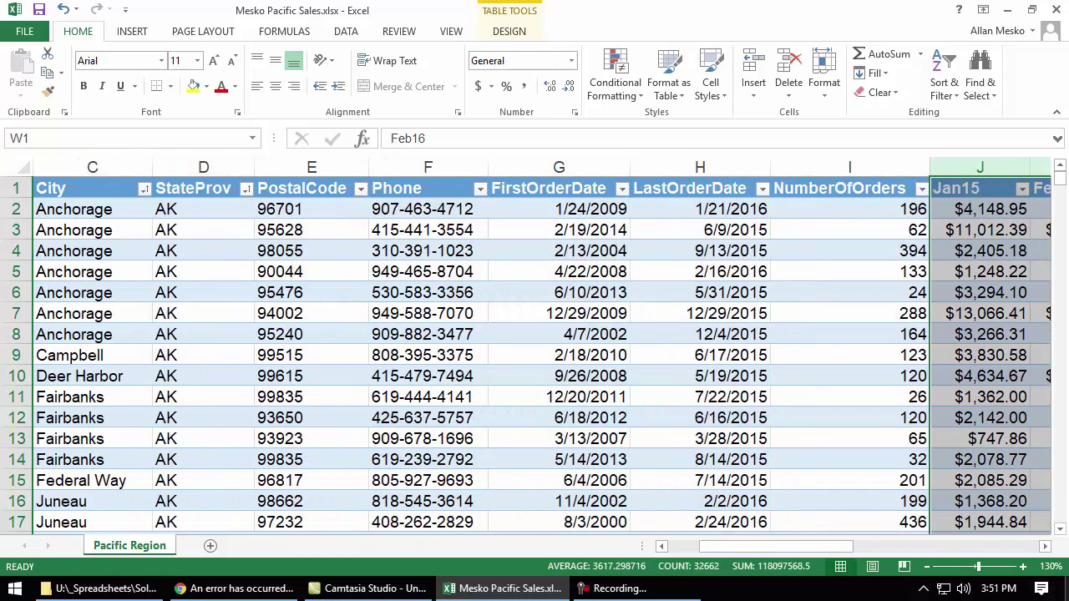
scroll(1045, 546, "right", 8)
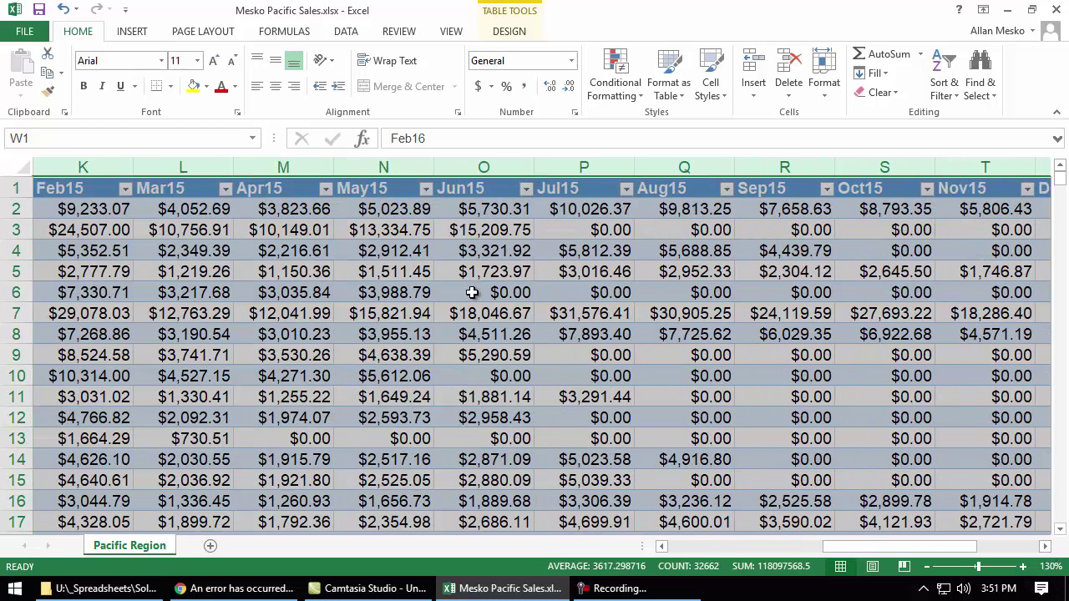
right_click(478, 168)
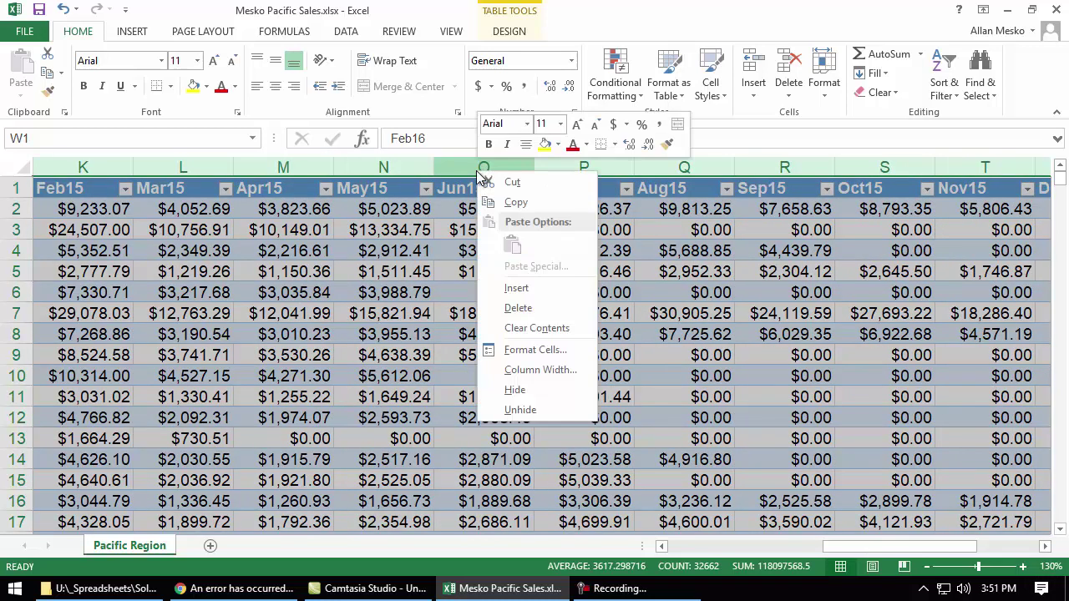
left_click(515, 390)
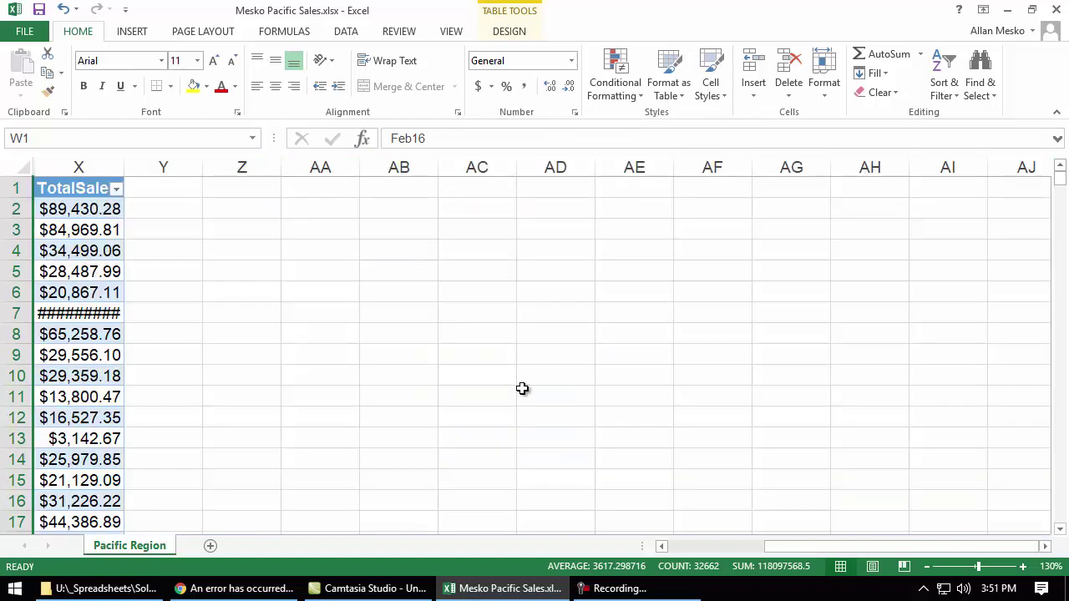
left_click(661, 547)
left_click(661, 547)
left_click(660, 547)
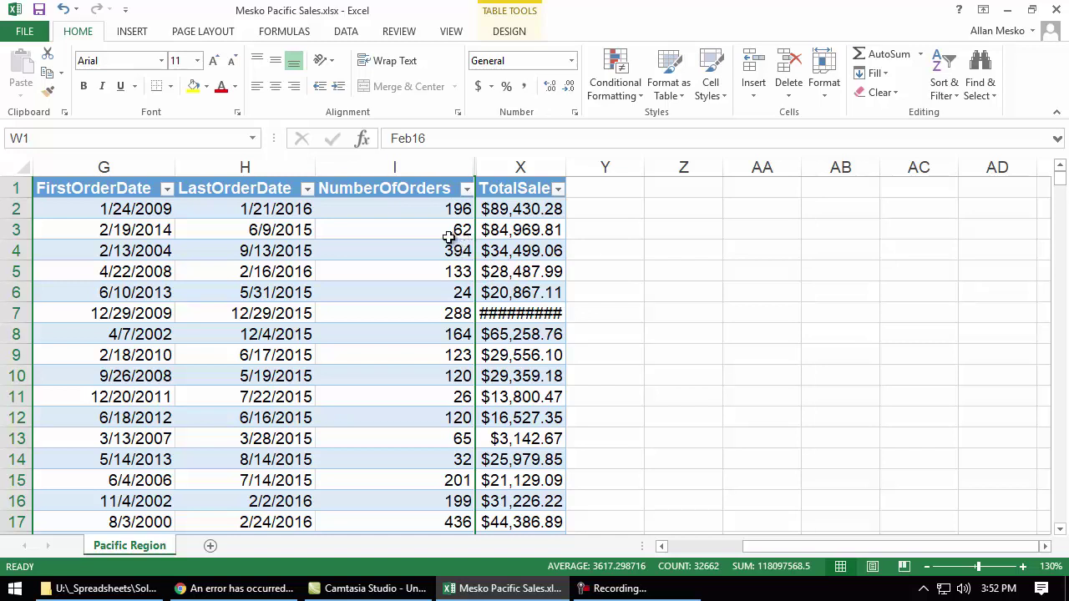
- Unhide the monthly columns between I and X, then undo to keep them hidden
left_click(421, 167)
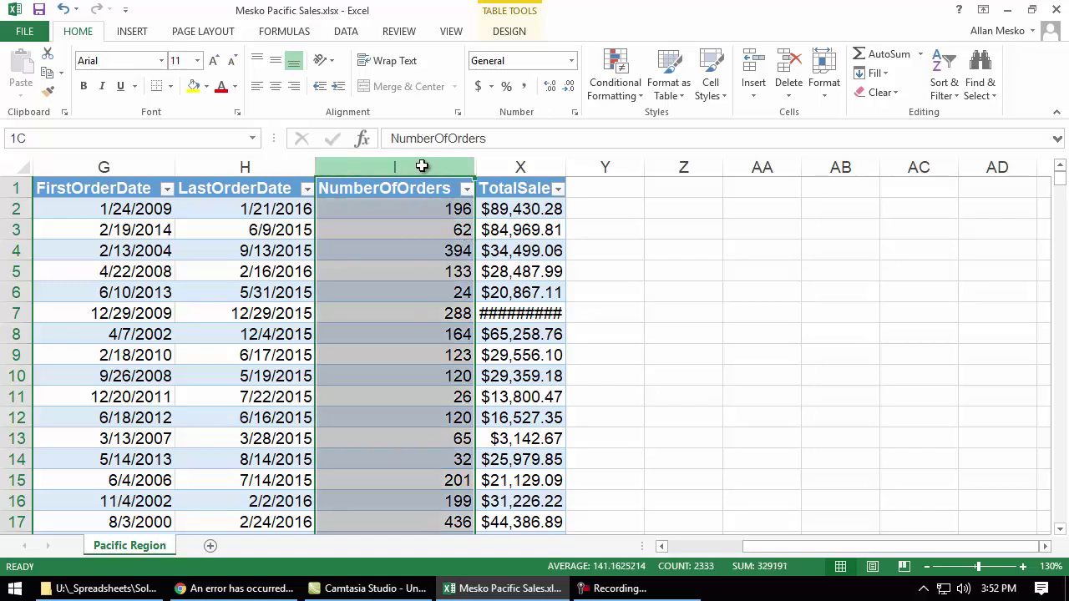
left_click_drag(423, 164, 496, 166)
right_click(500, 174)
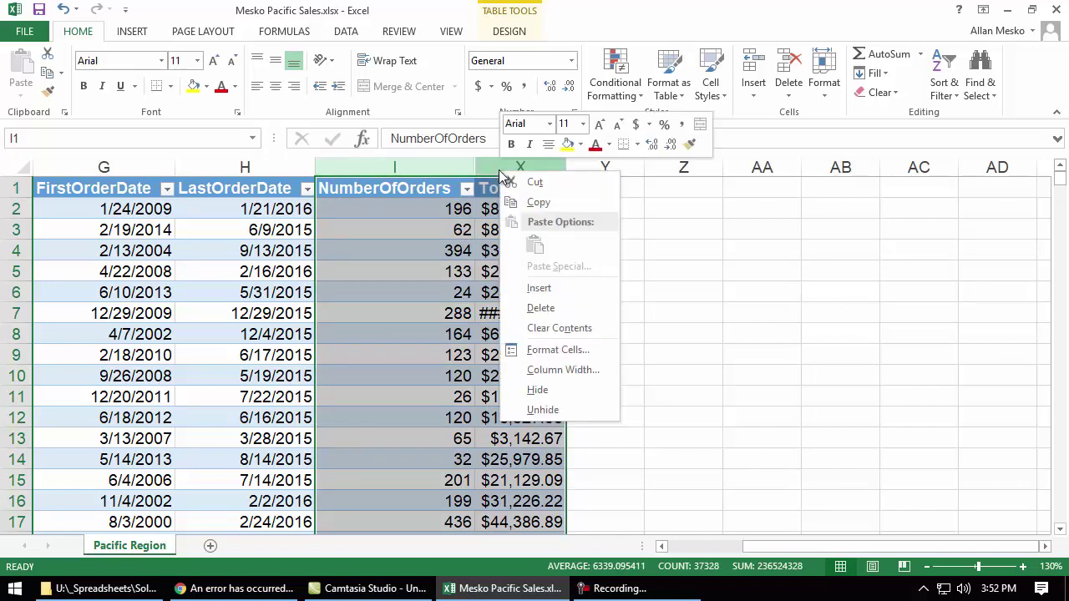
left_click(543, 410)
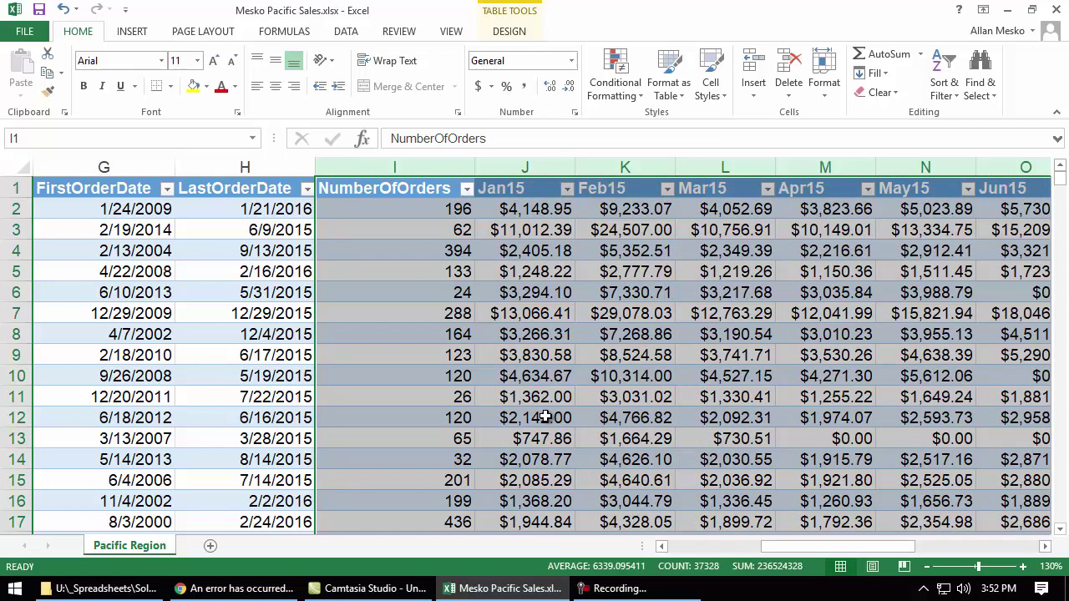
key("ctrl+z")
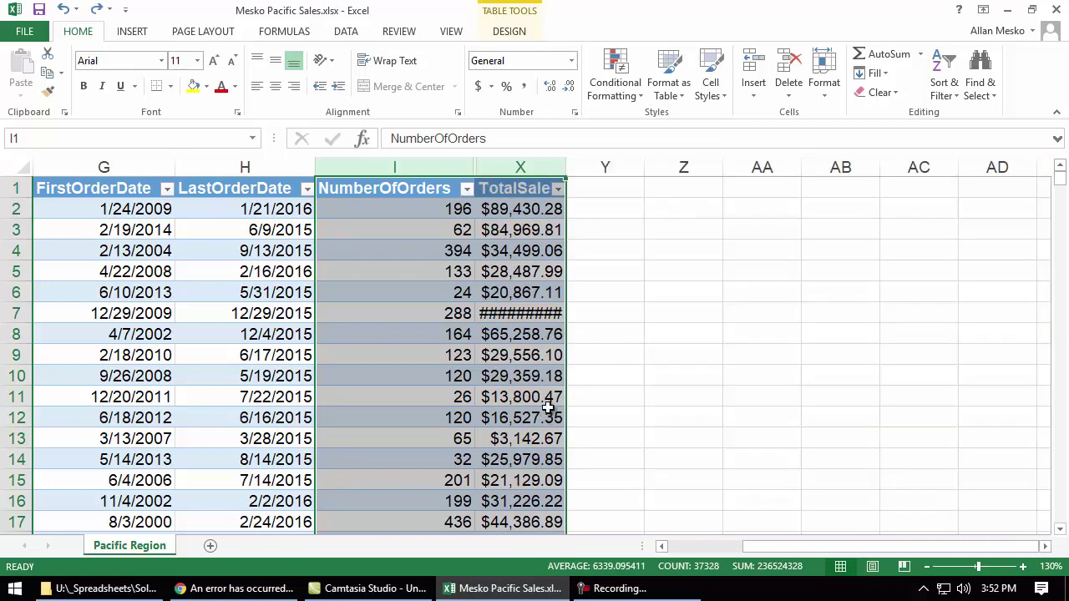
- Re-hide the monthly columns and AutoFit column X so $261,058.44 shows in full
double_click(566, 166)
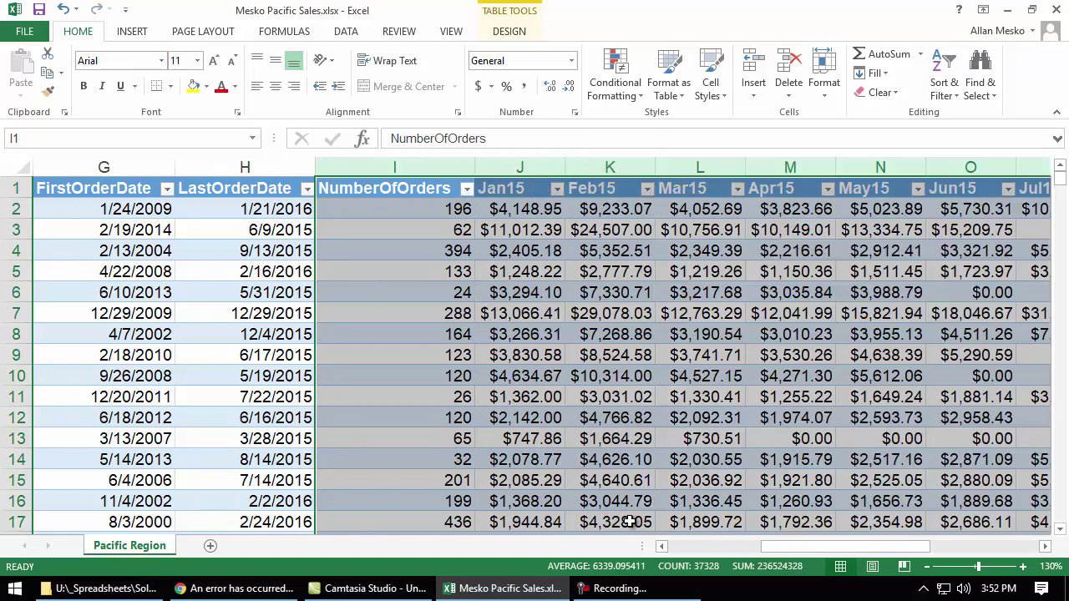
left_click_drag(776, 549, 806, 544)
key("ctrl+z")
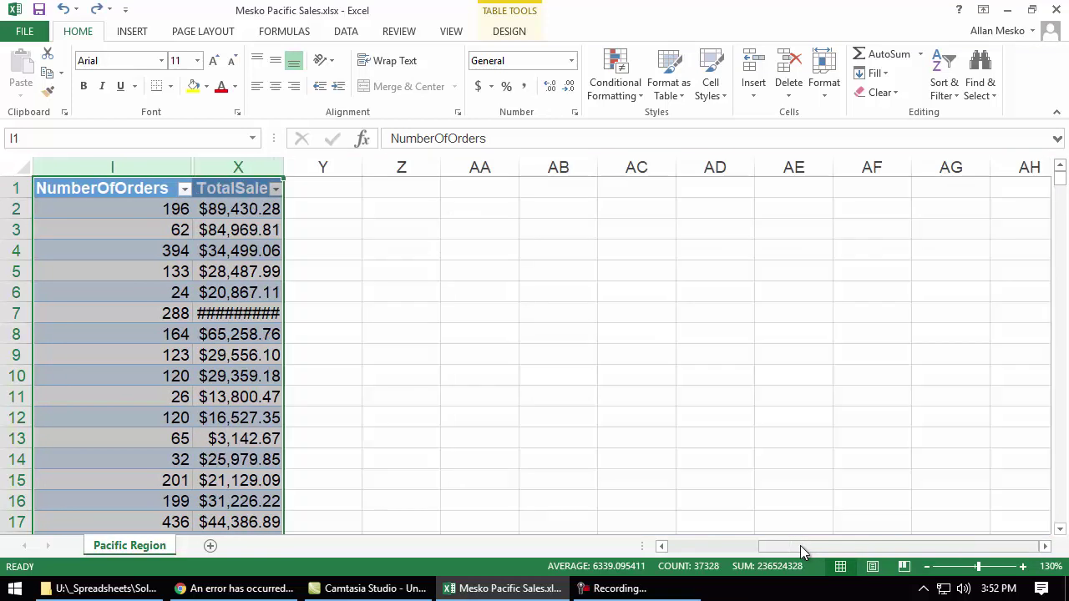
left_click(236, 172)
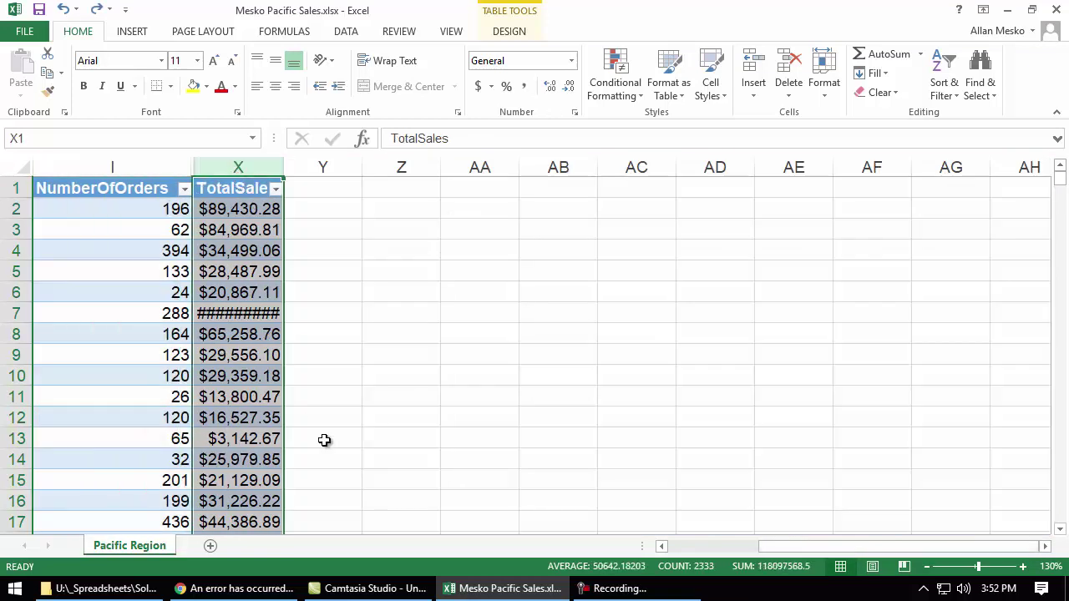
double_click(283, 166)
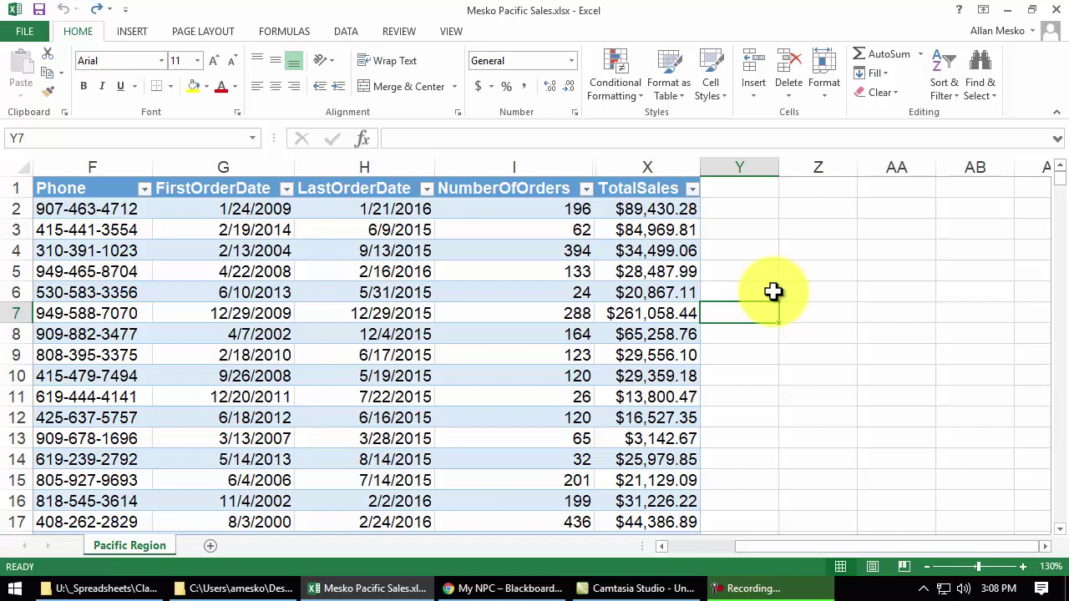
- Enter the report date 4/1/2016 in cell AC1, past the table's TotalSales column
left_click(713, 551)
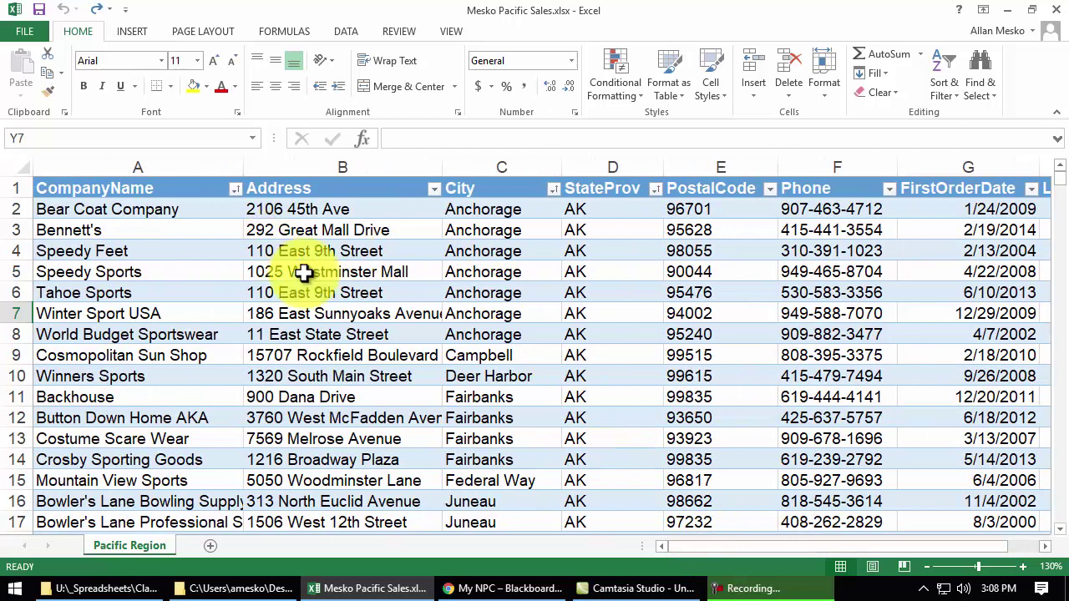
left_click_drag(810, 550, 955, 553)
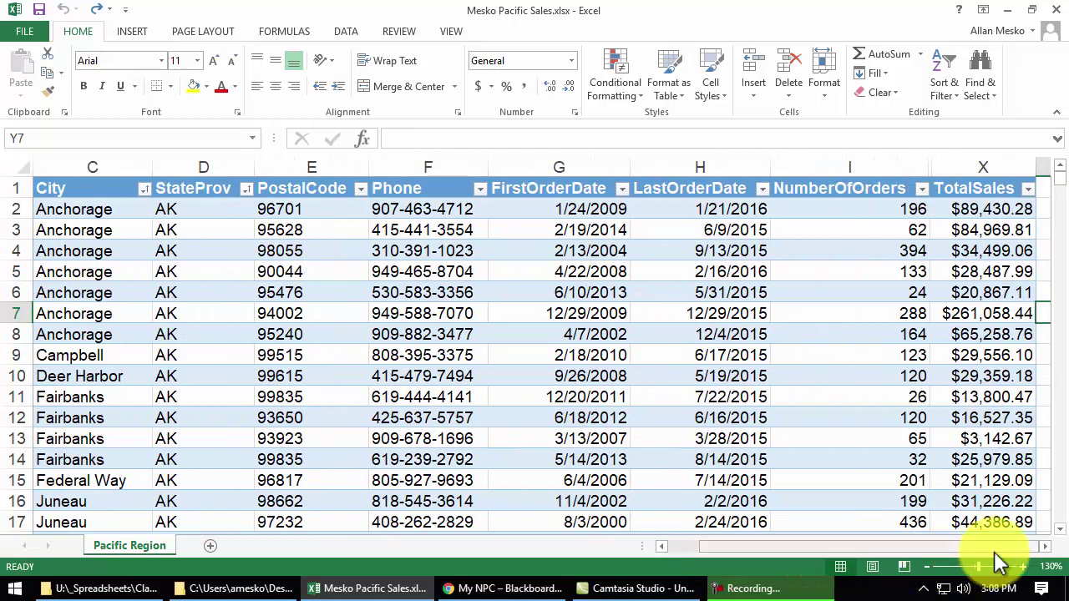
left_click(1045, 546)
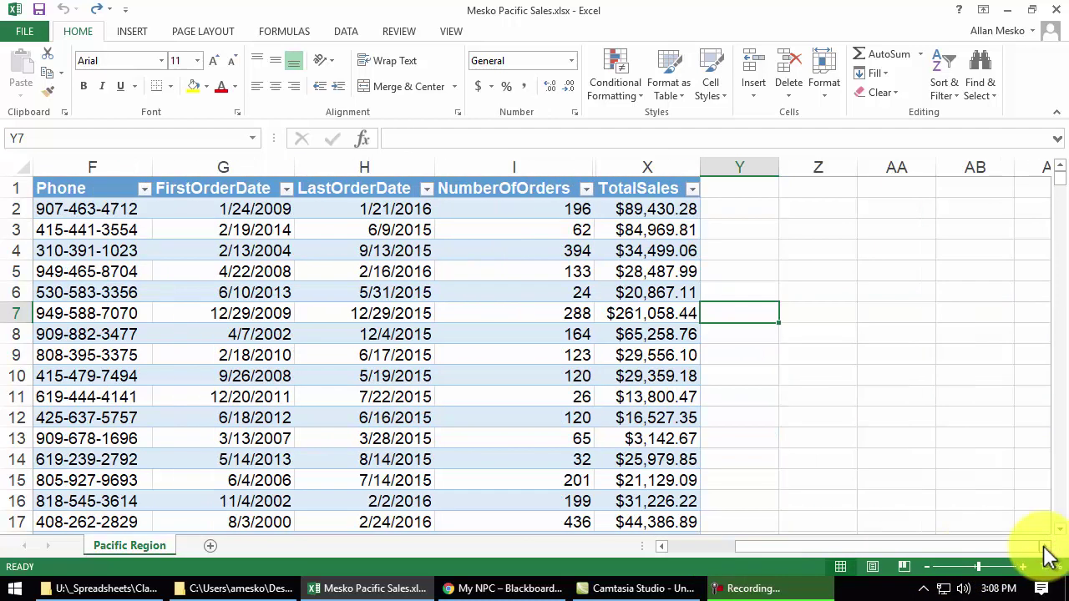
left_click(1045, 546)
left_click(478, 198)
left_click(513, 190)
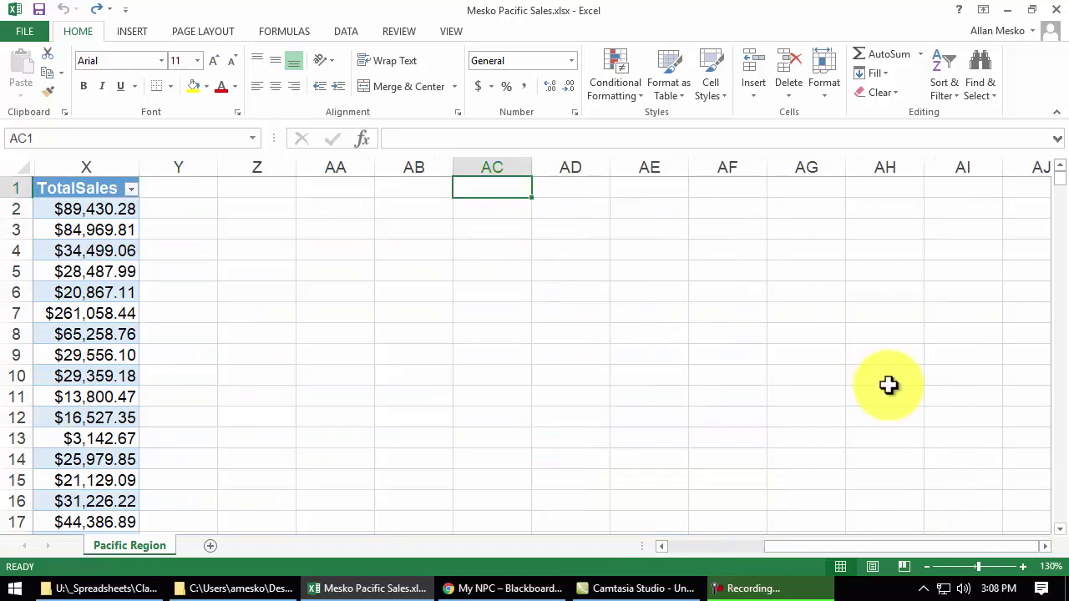
type("4/1/2016")
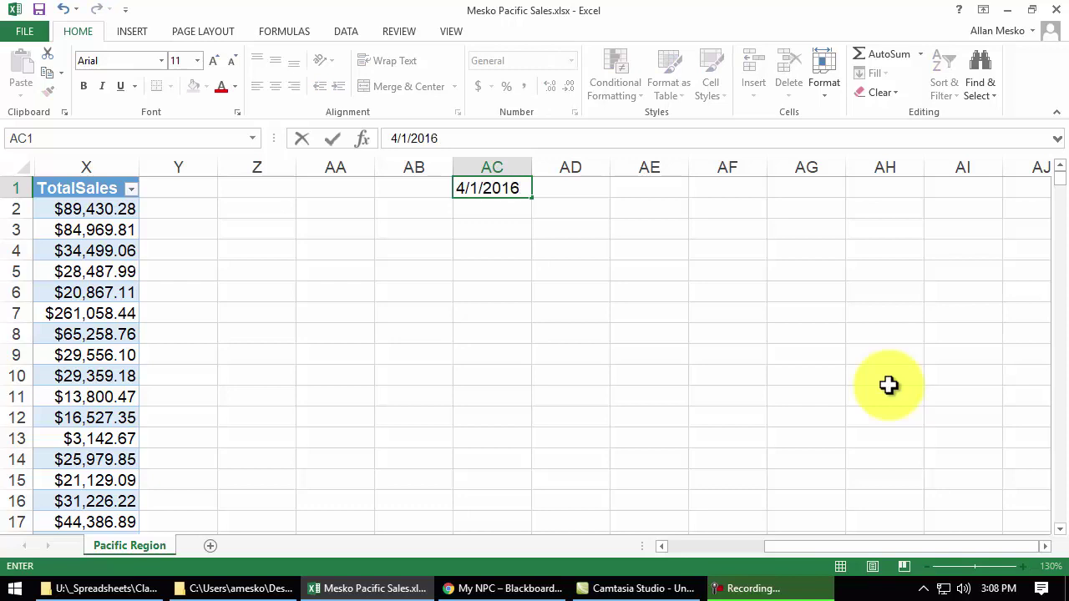
key("Return")
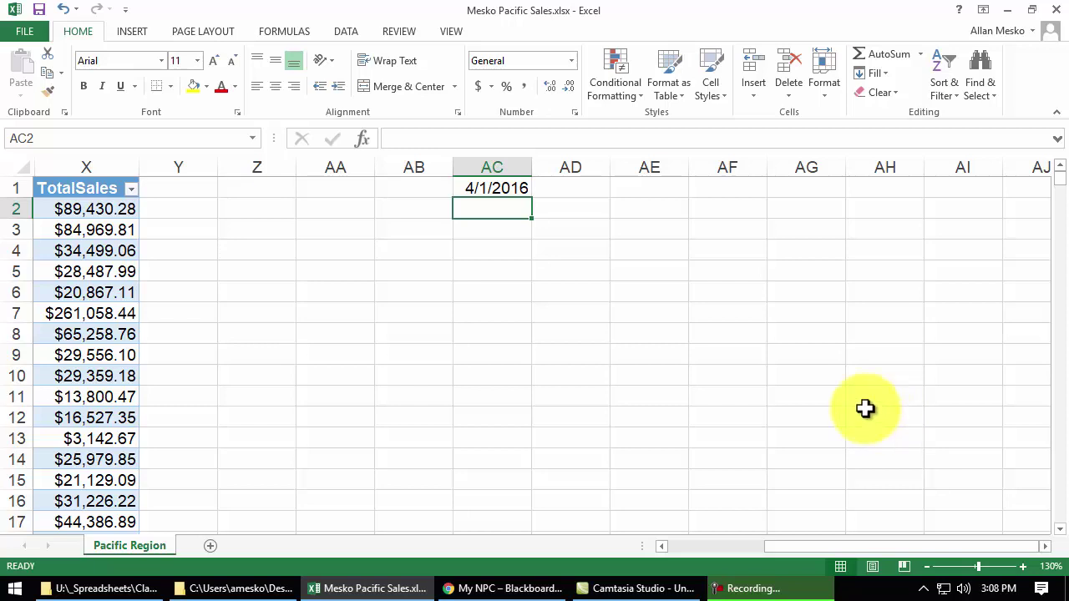
- Type the header DaysSinceLastOrder in cell Y1 to extend the table
left_click(662, 545)
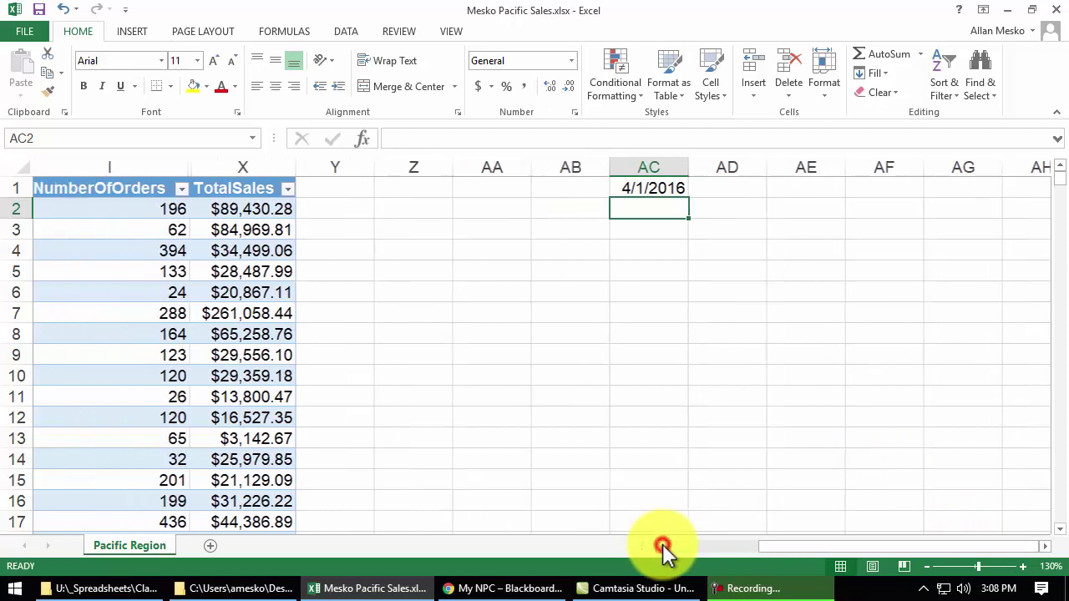
left_click(476, 190)
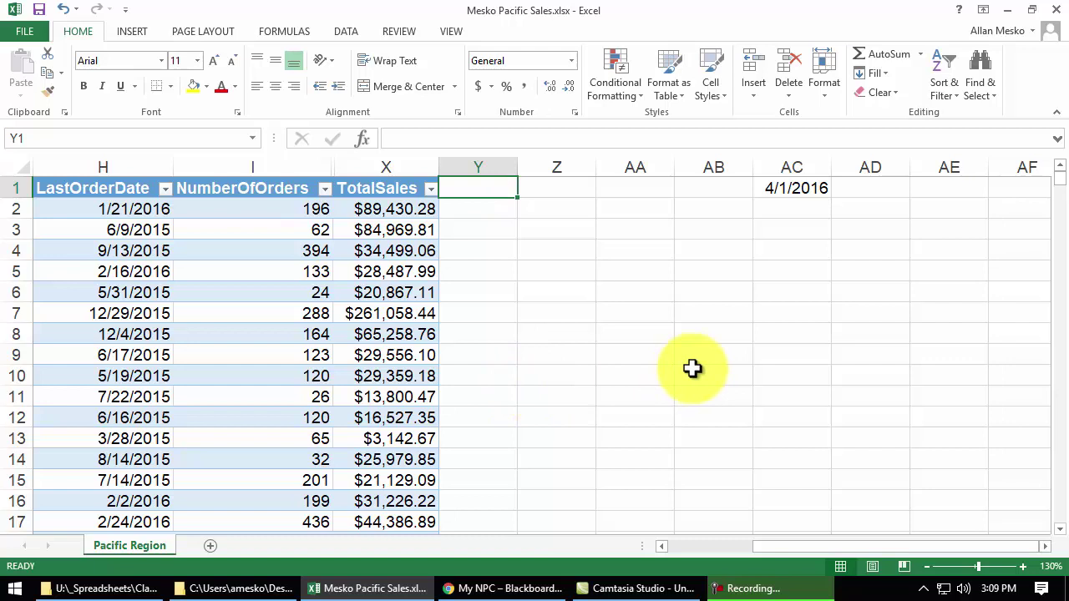
type("Dy")
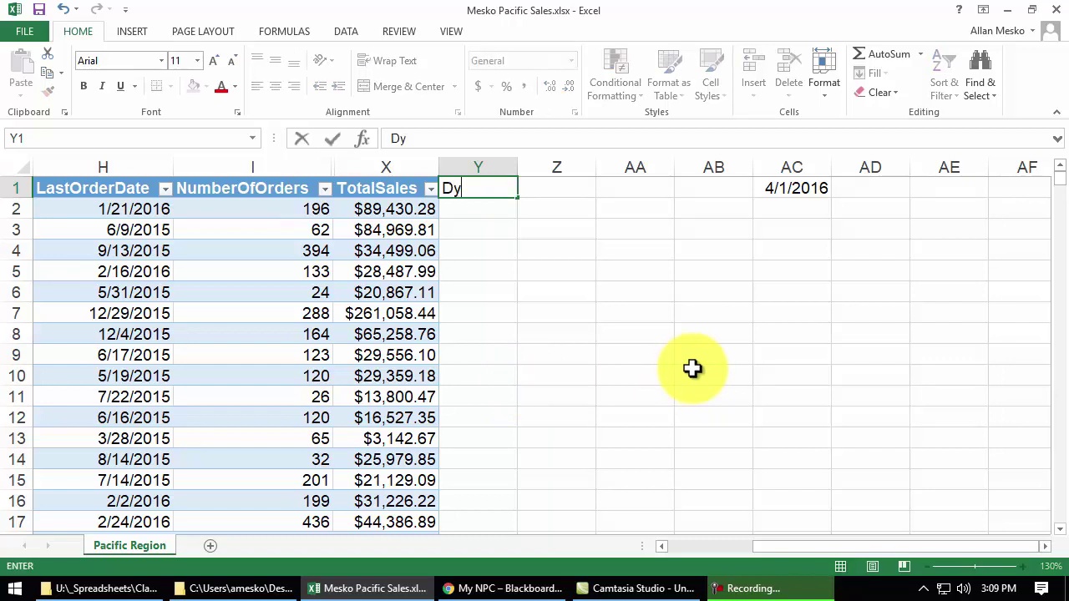
key("BackSpace")
type("aysSince")
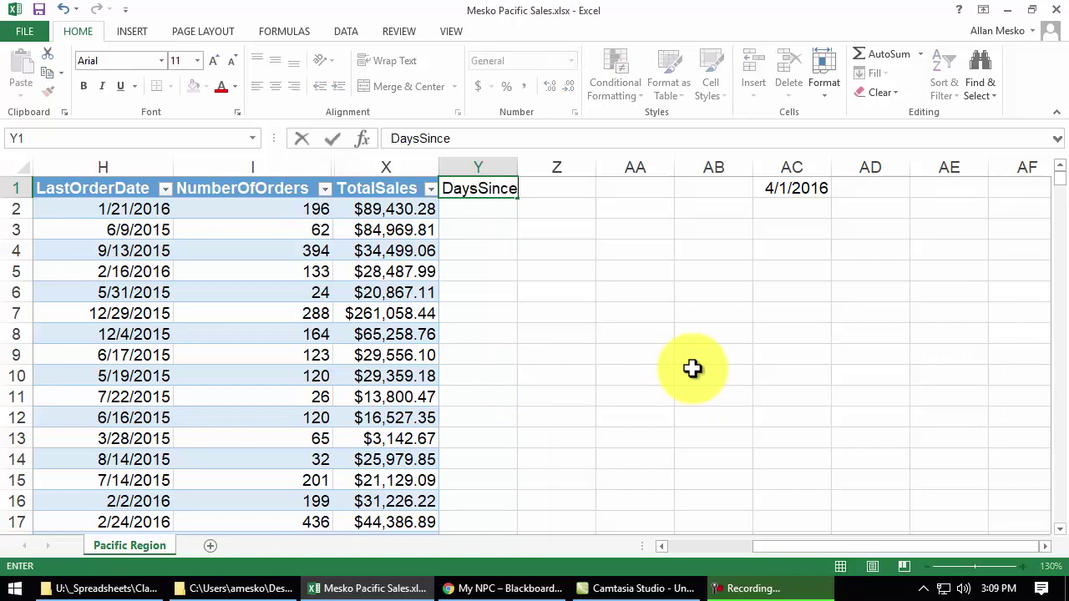
type("LastOrder")
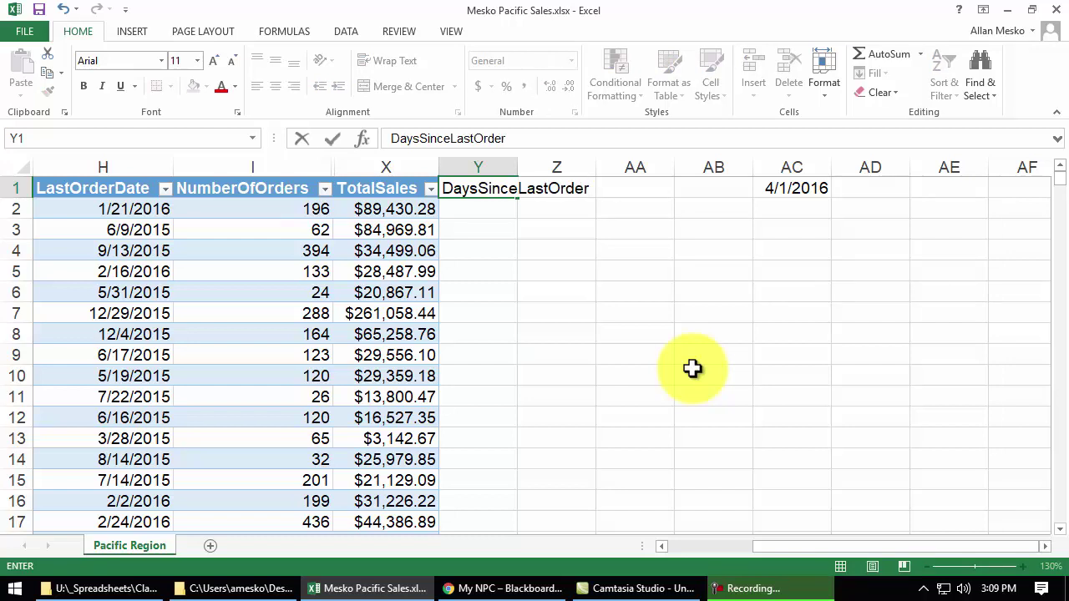
key("Return")
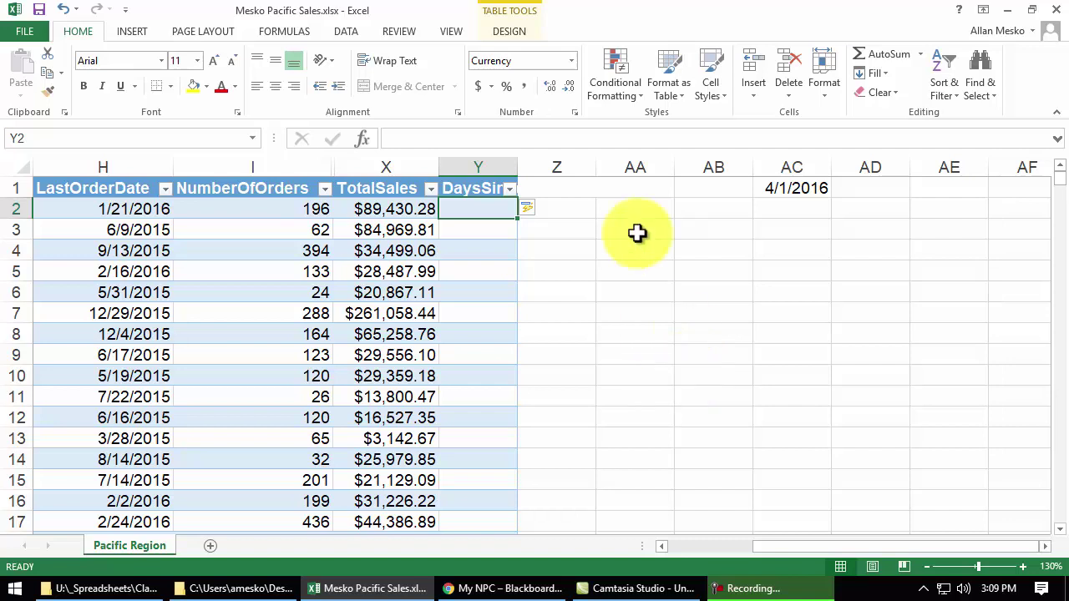
- AutoFit column Y to its header, then check the LastOrderDate value in H2
left_click_drag(518, 167, 518, 167)
double_click(518, 167)
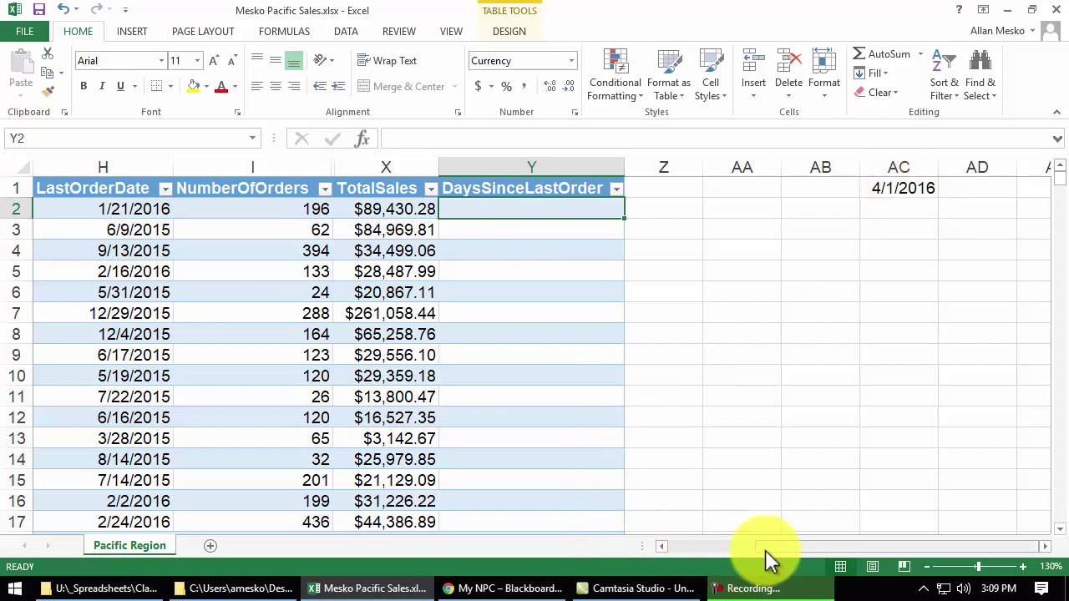
left_click_drag(766, 547, 685, 548)
left_click(883, 208)
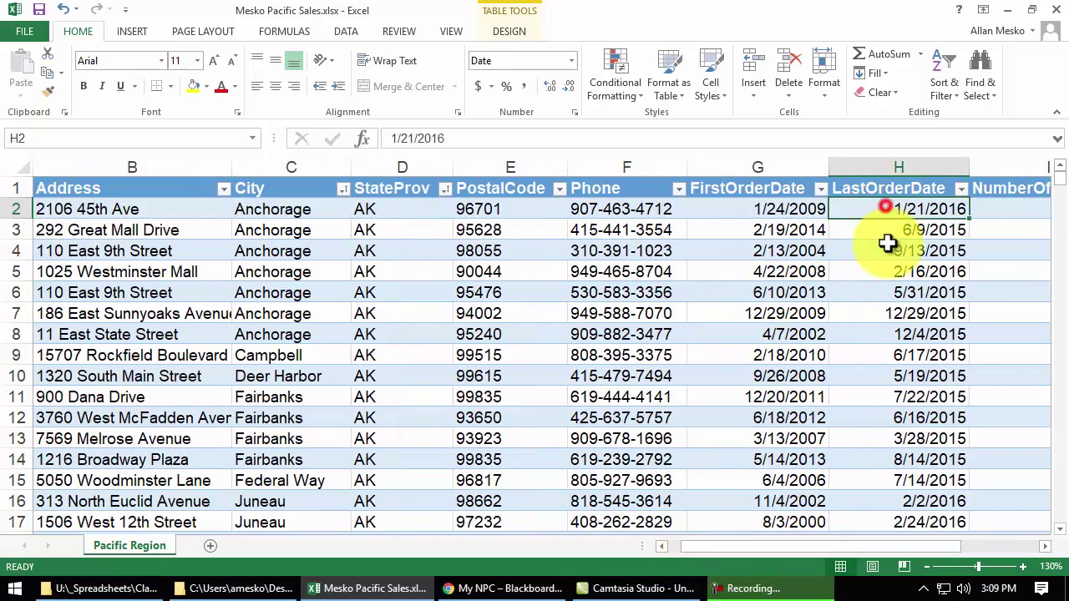
left_click(1046, 547)
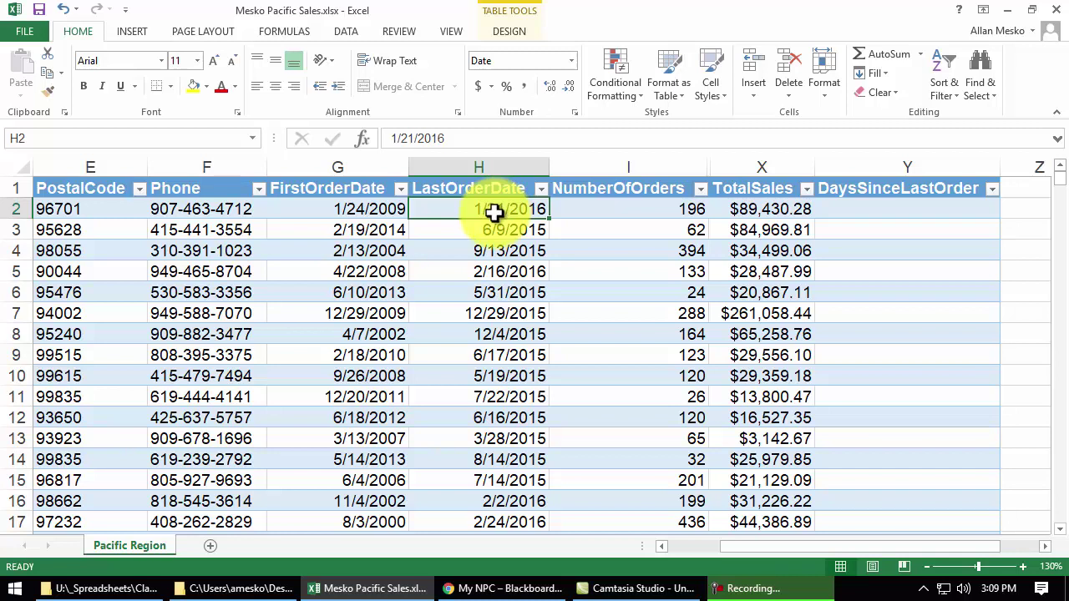
left_click(1046, 547)
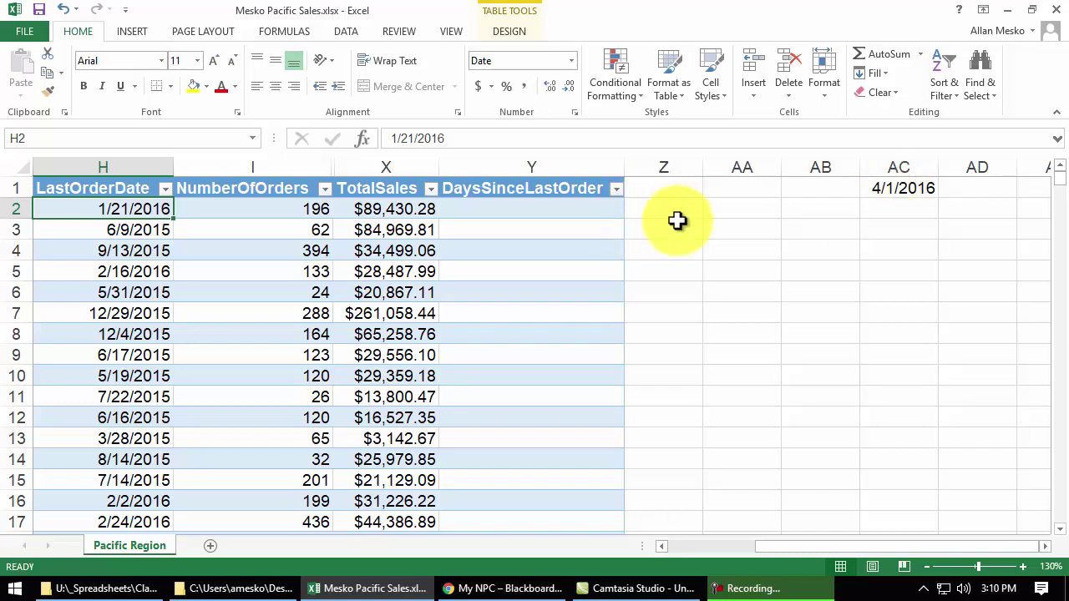
left_click(537, 212)
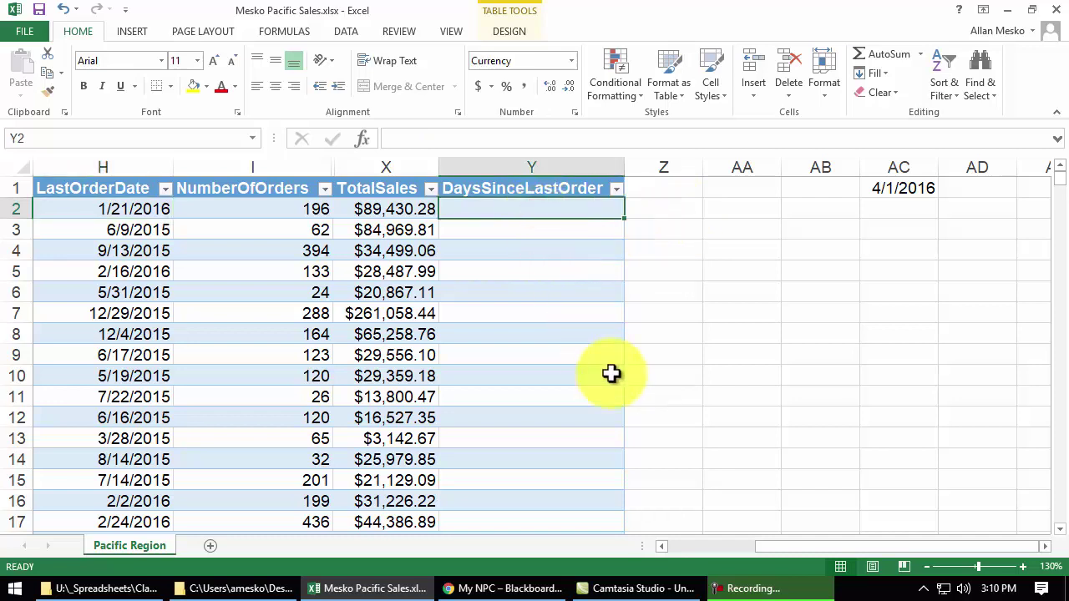
type("=")
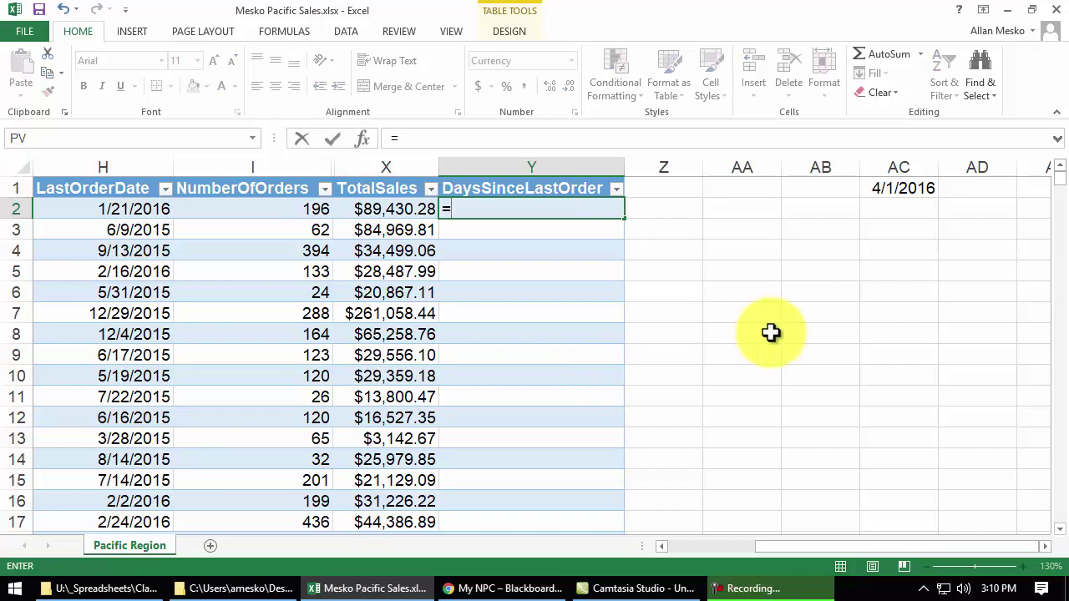
left_click(905, 187)
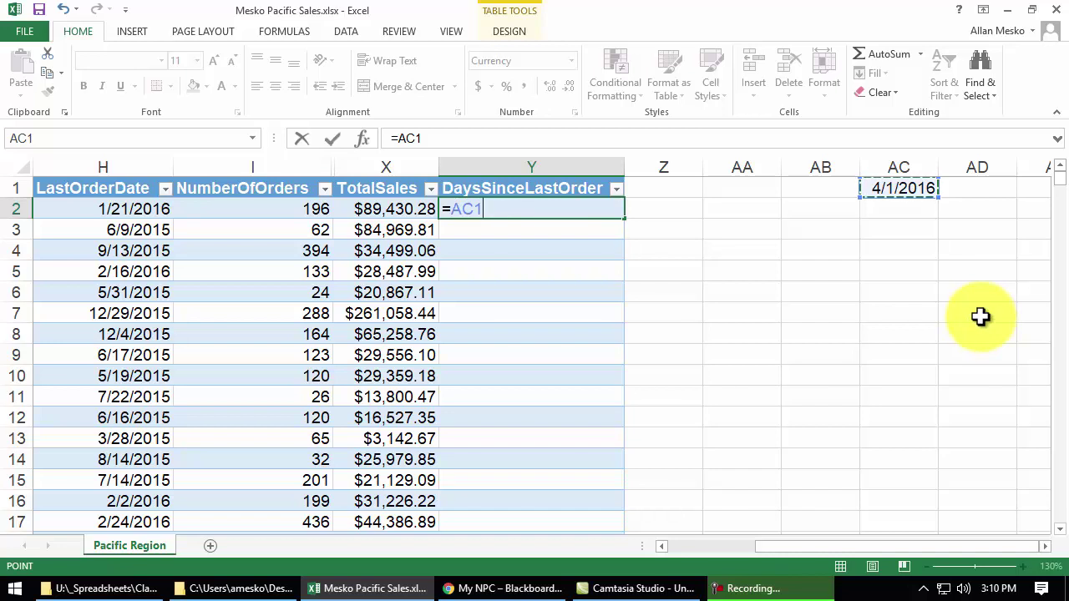
key("F4")
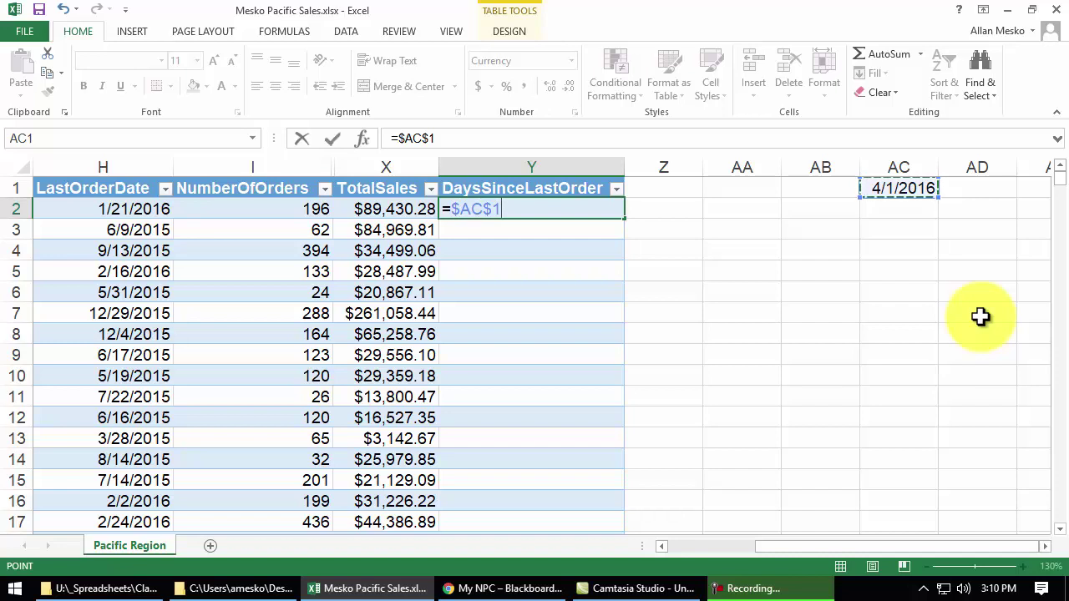
type("-")
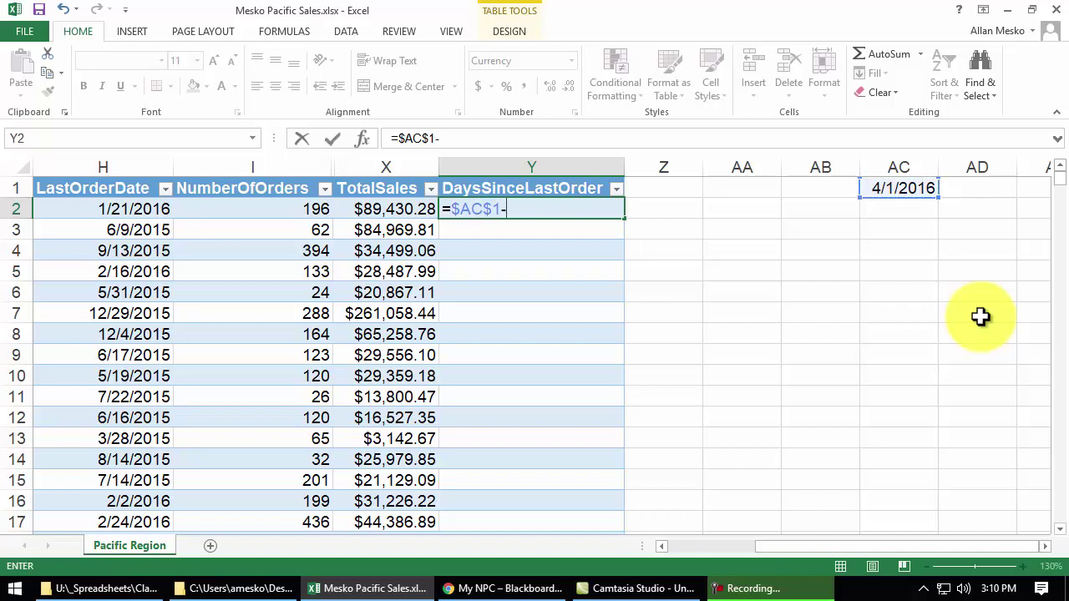
left_click(119, 209)
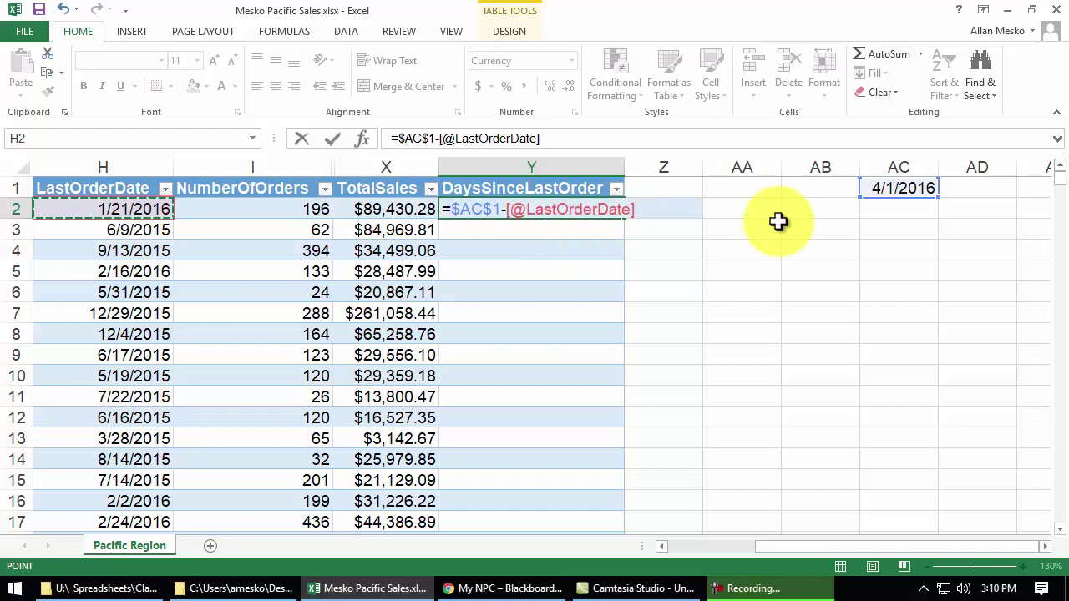
key("Return")
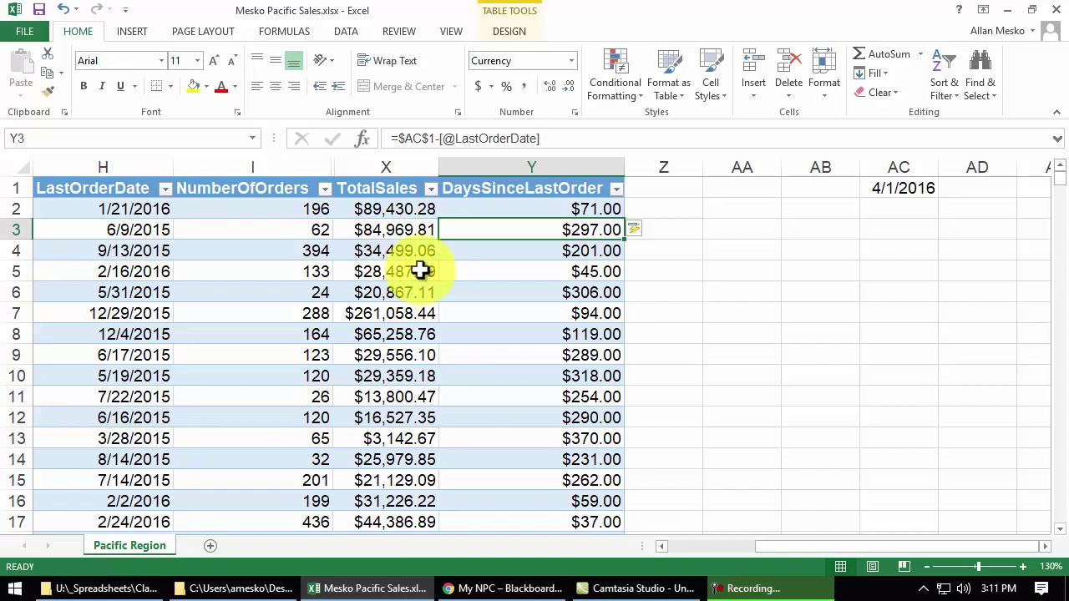
- Format the DaysSinceLastOrder values as Number with no decimals, e.g. 71 and 297
left_click(543, 209)
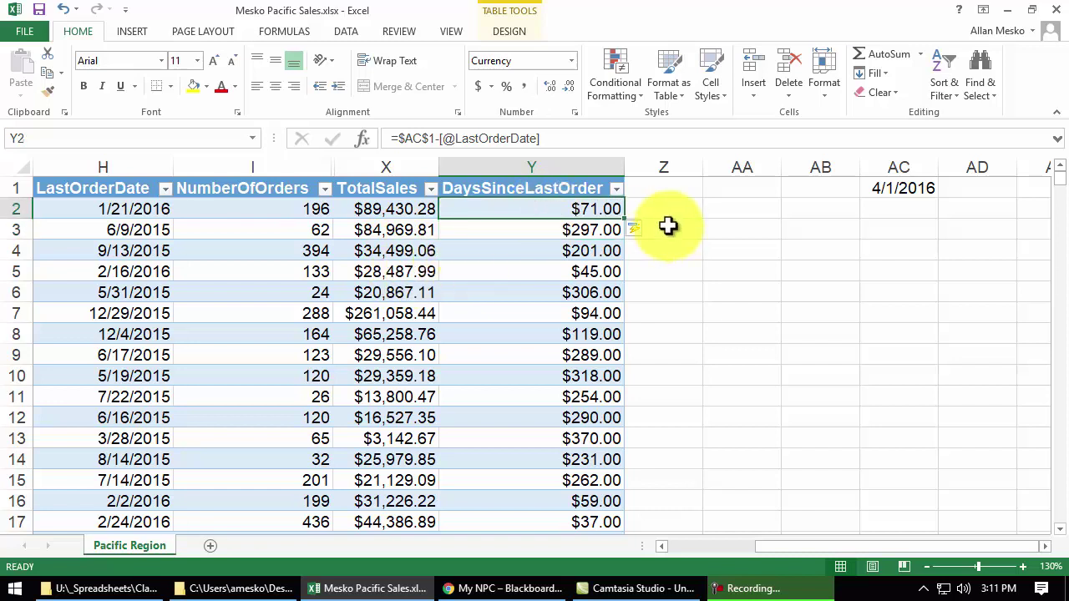
key("ctrl+shift+Down")
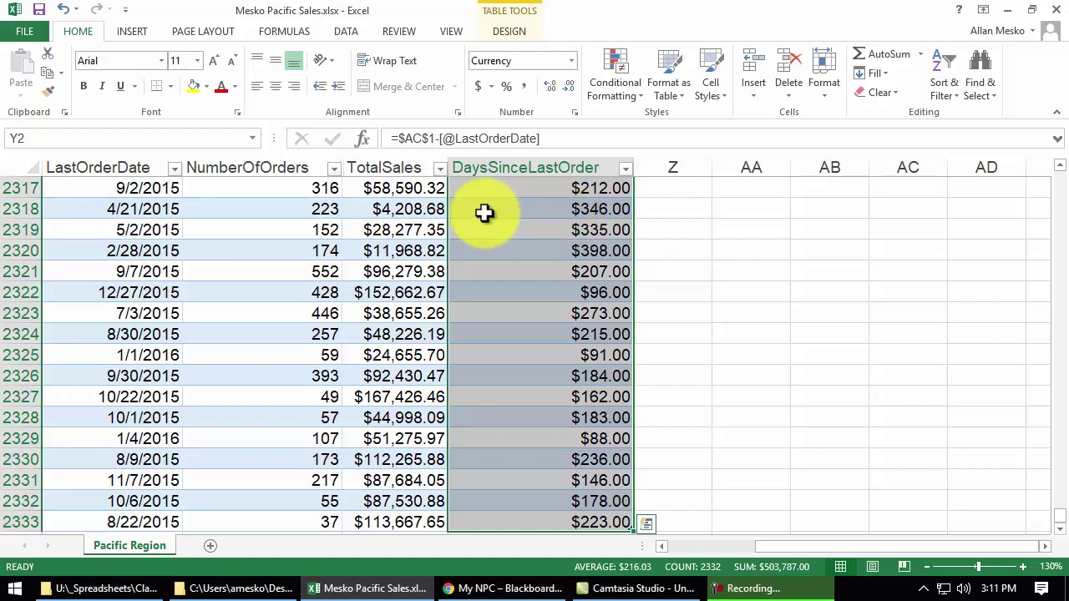
left_click(571, 61)
left_click(536, 126)
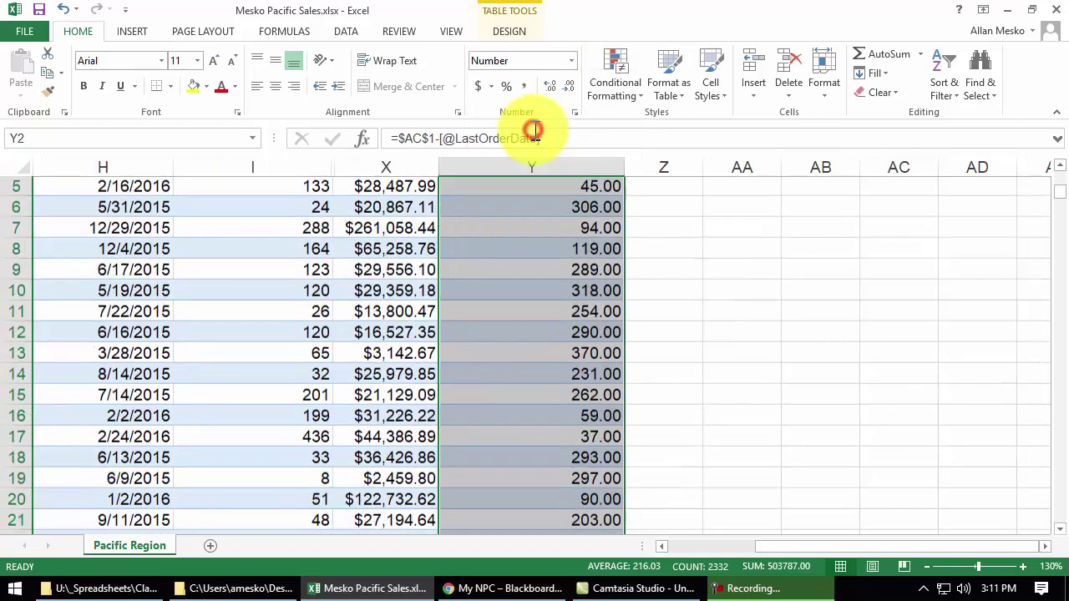
left_click(568, 86)
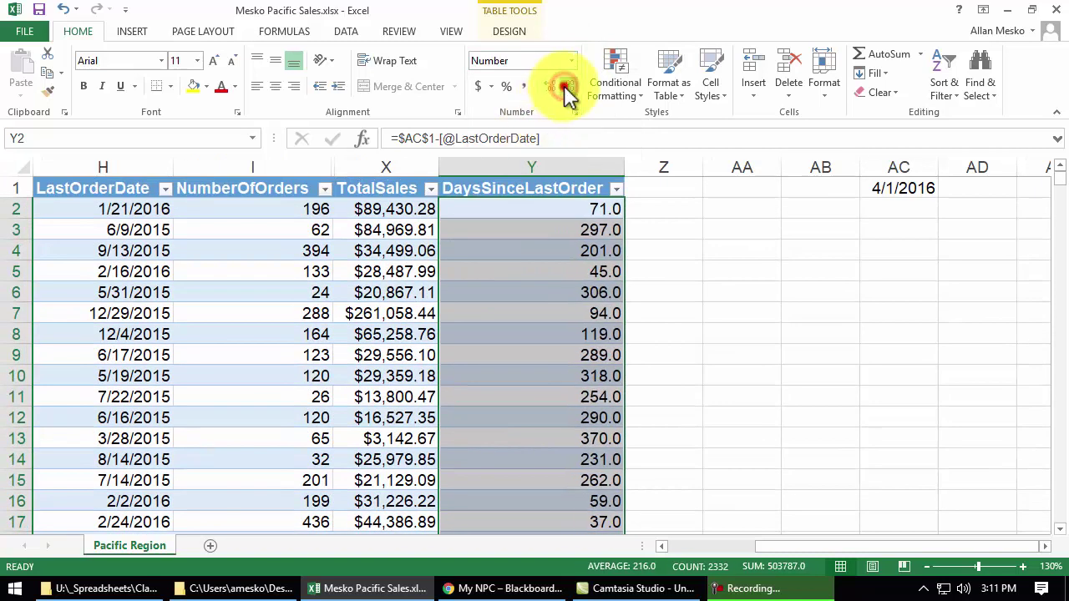
left_click(568, 86)
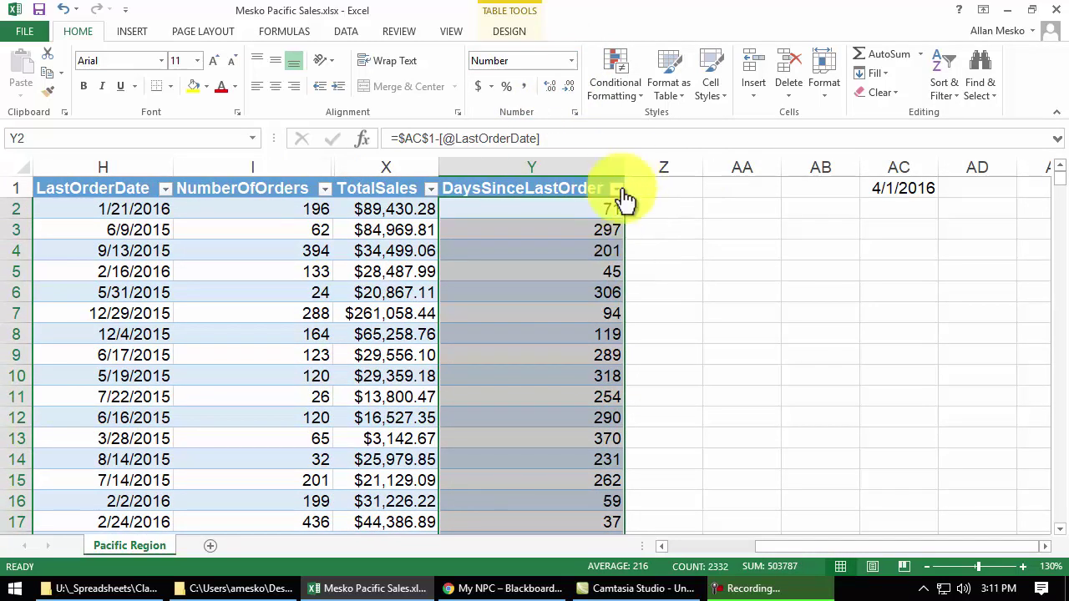
left_click(539, 291)
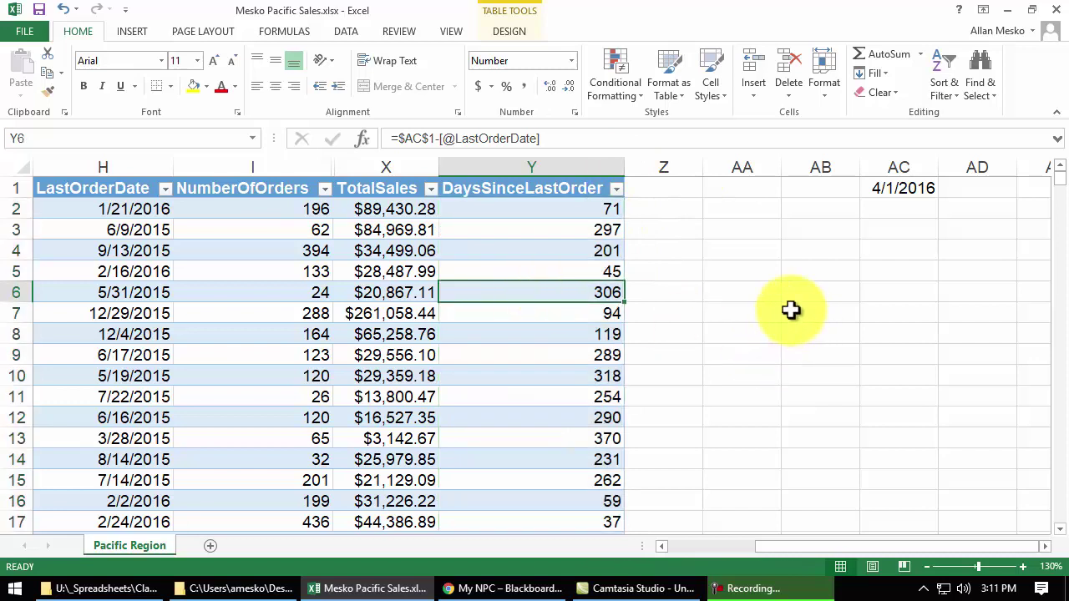
left_click(890, 192)
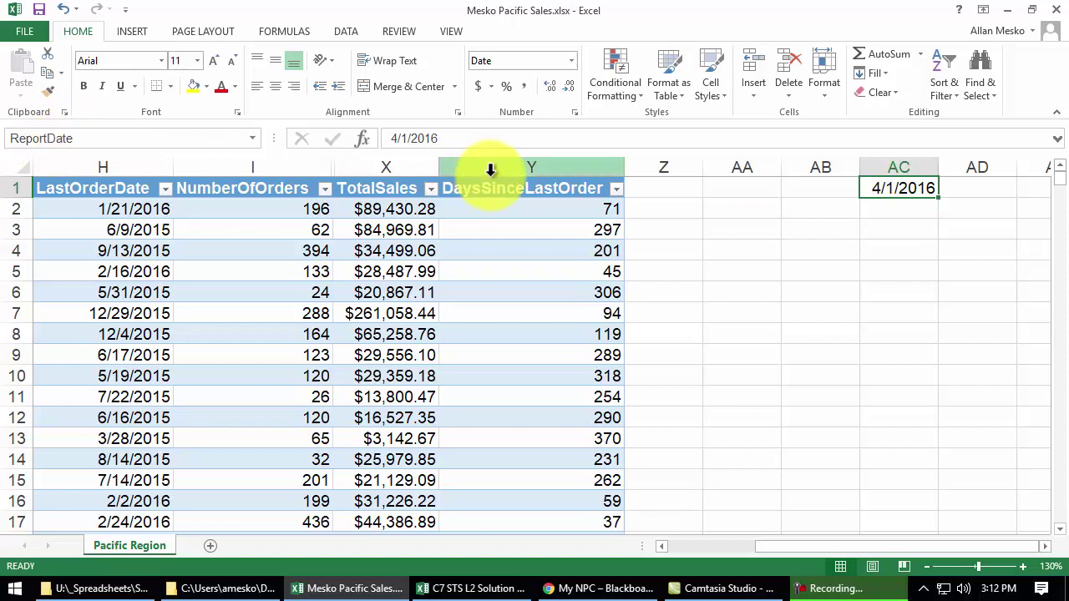
- Replace $AC$1 in the Y2 formula with the named ReportDate cell
left_click(512, 211)
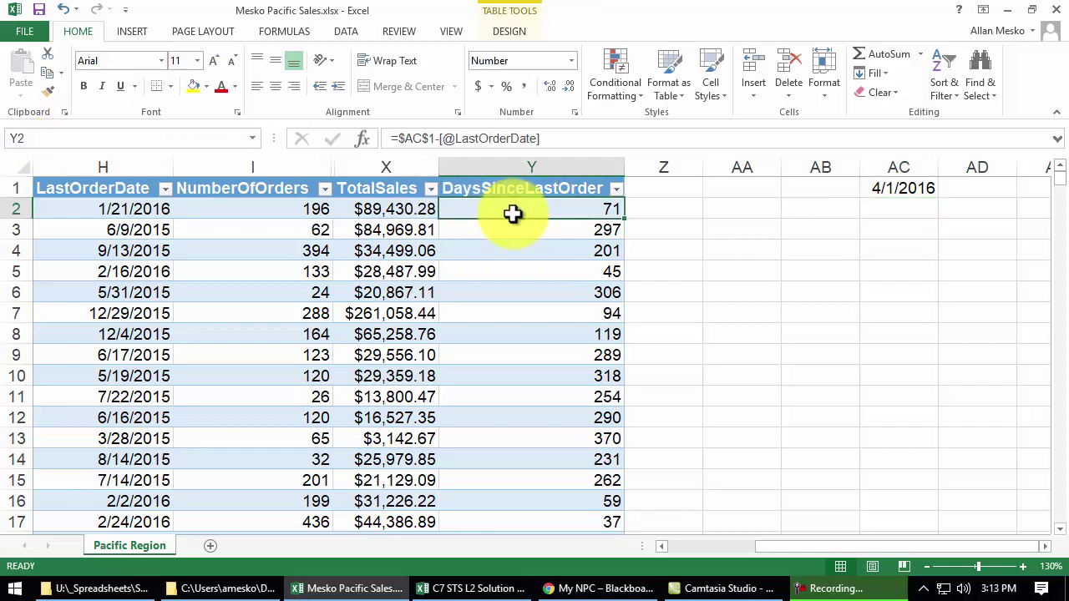
double_click(513, 211)
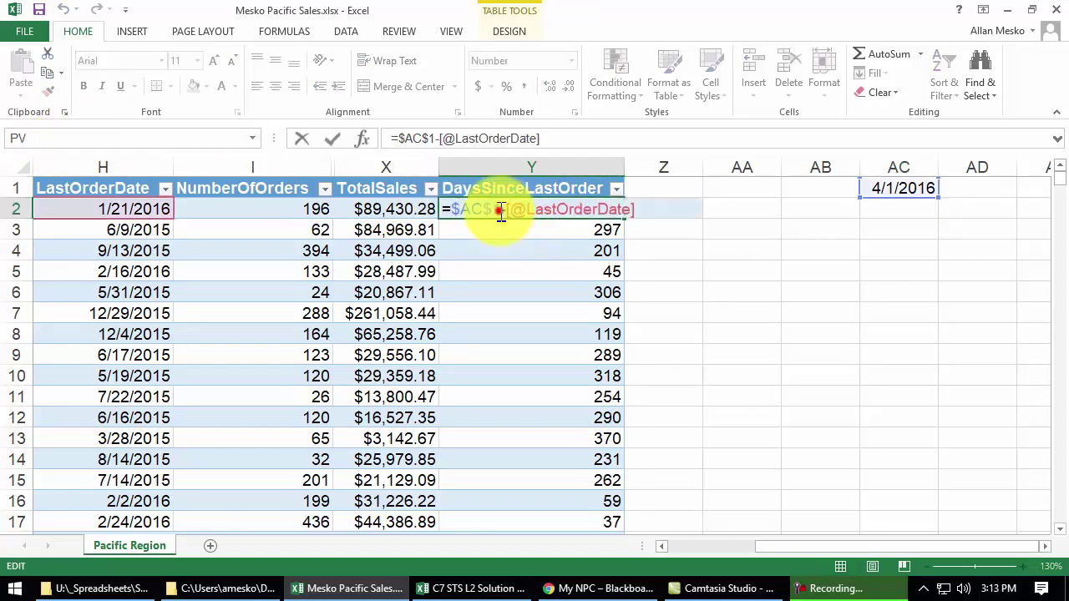
left_click_drag(499, 211, 458, 209)
key("Delete")
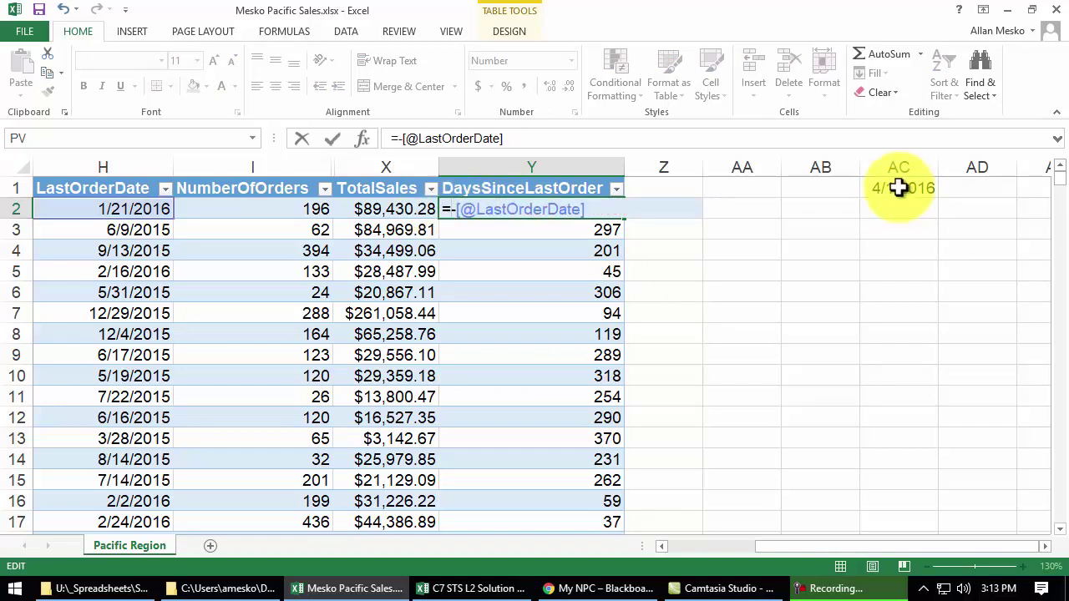
left_click(898, 188)
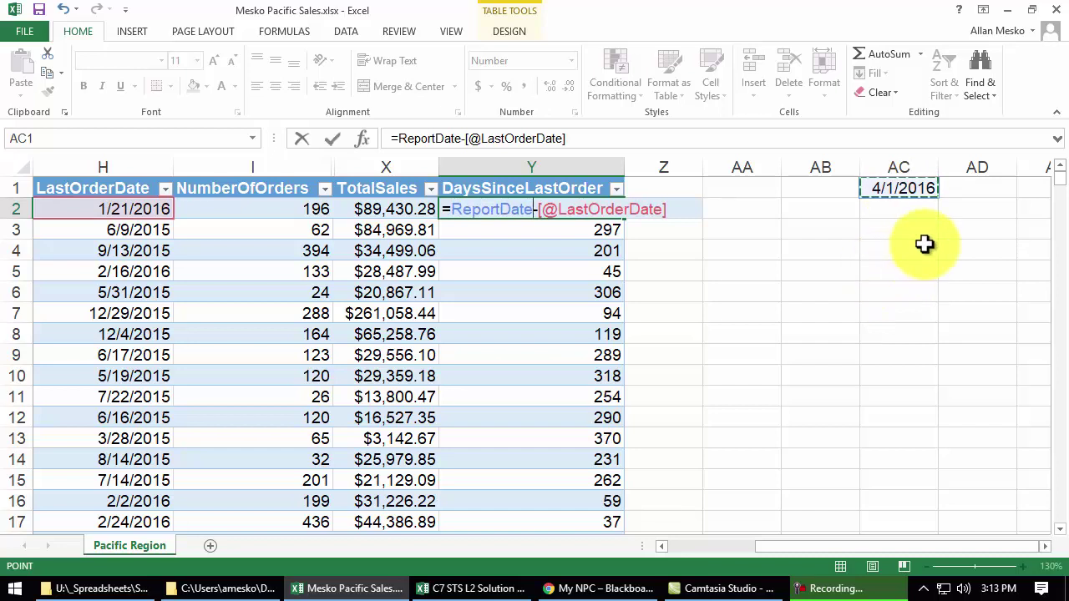
key("Return")
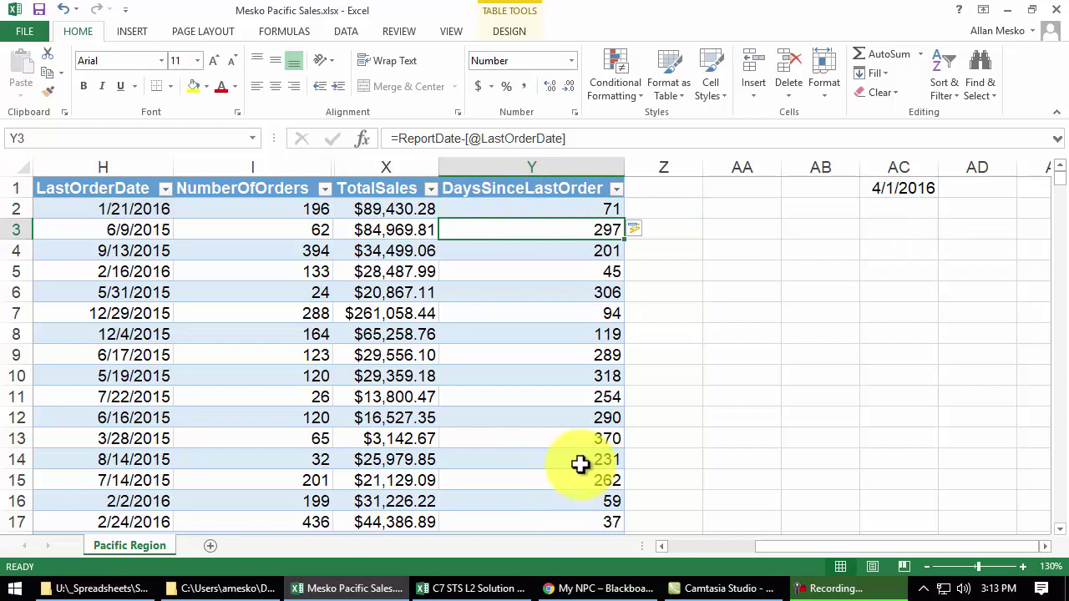
- Check the second row's days-since formula and leave it unchanged
double_click(559, 234)
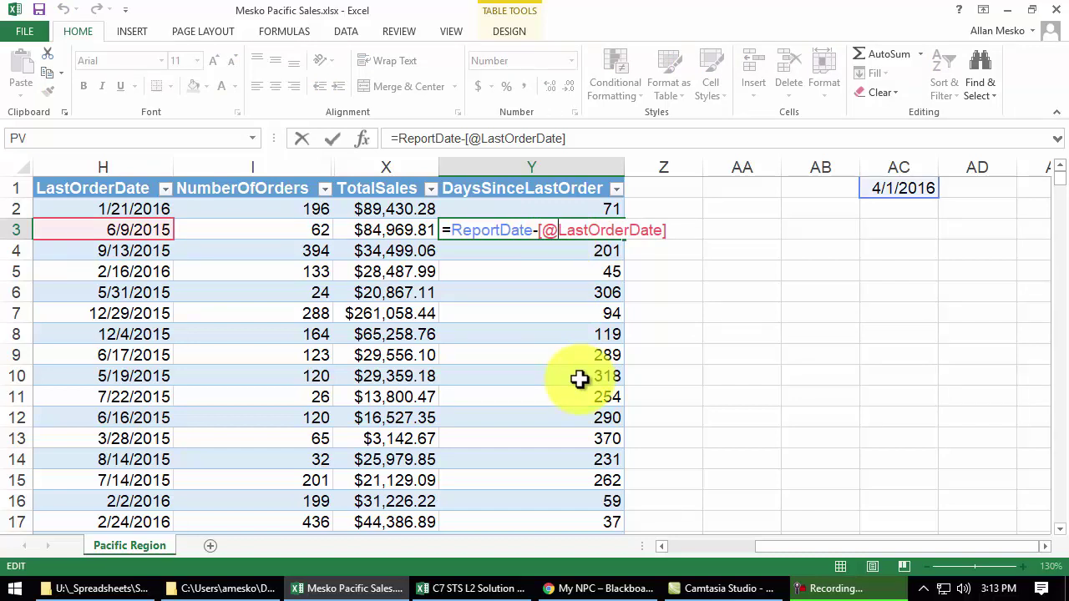
key("Escape")
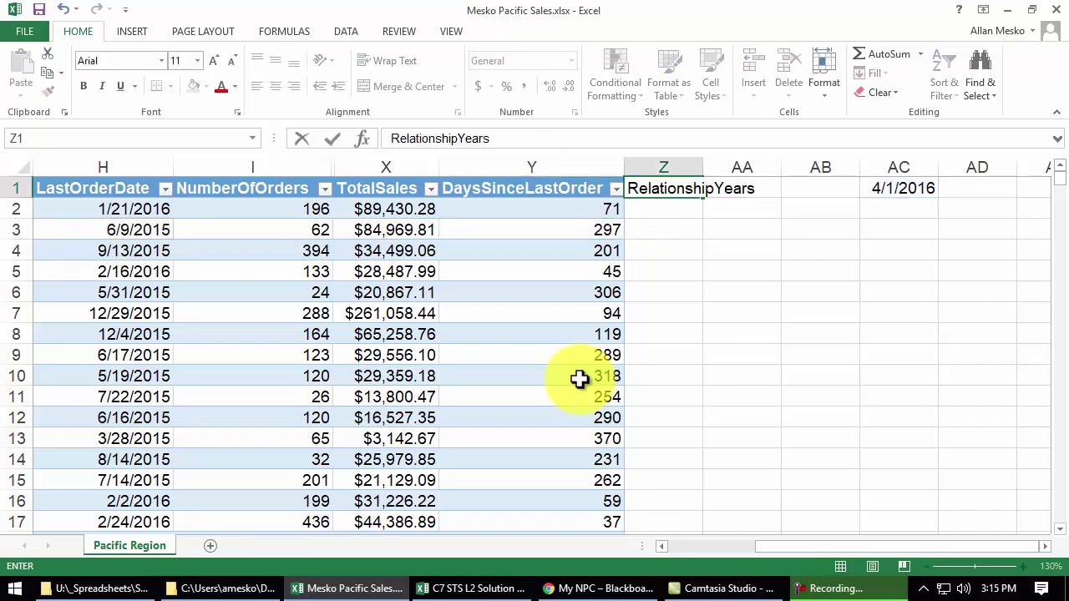
key("Return")
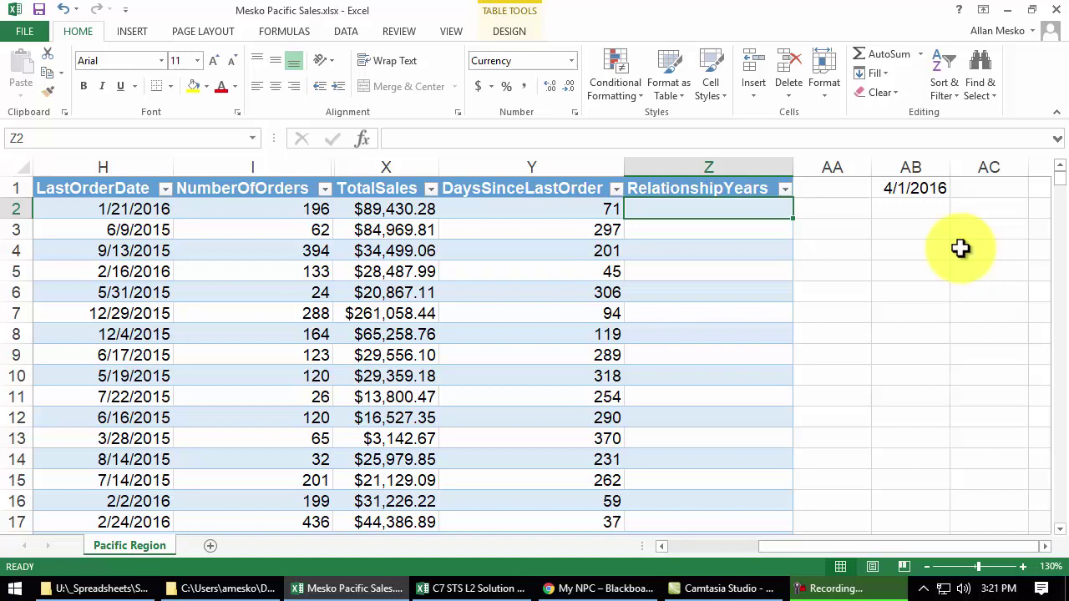
type("=")
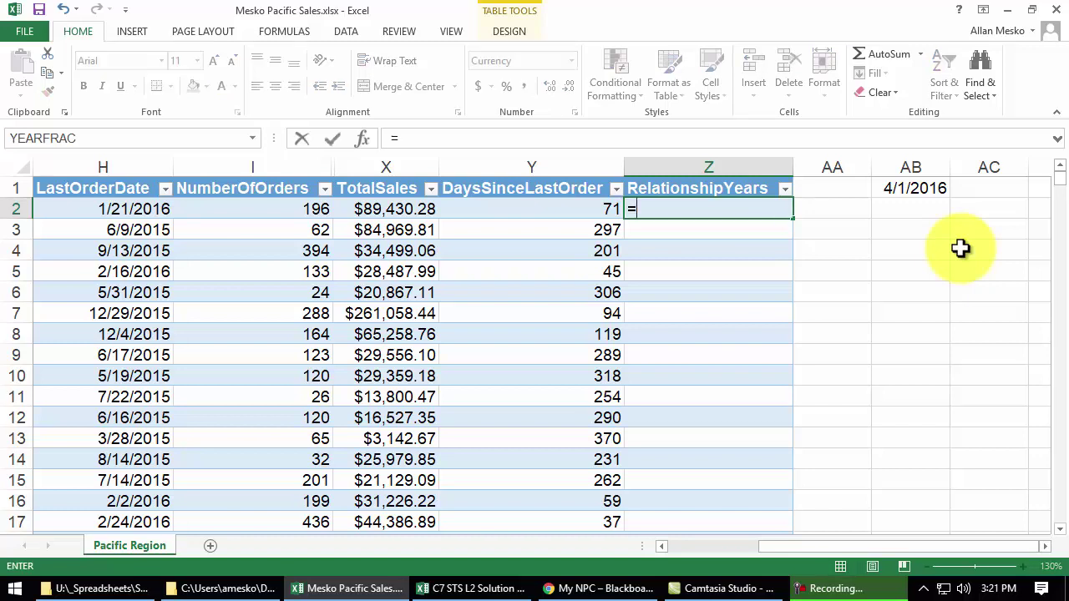
type("yearfra")
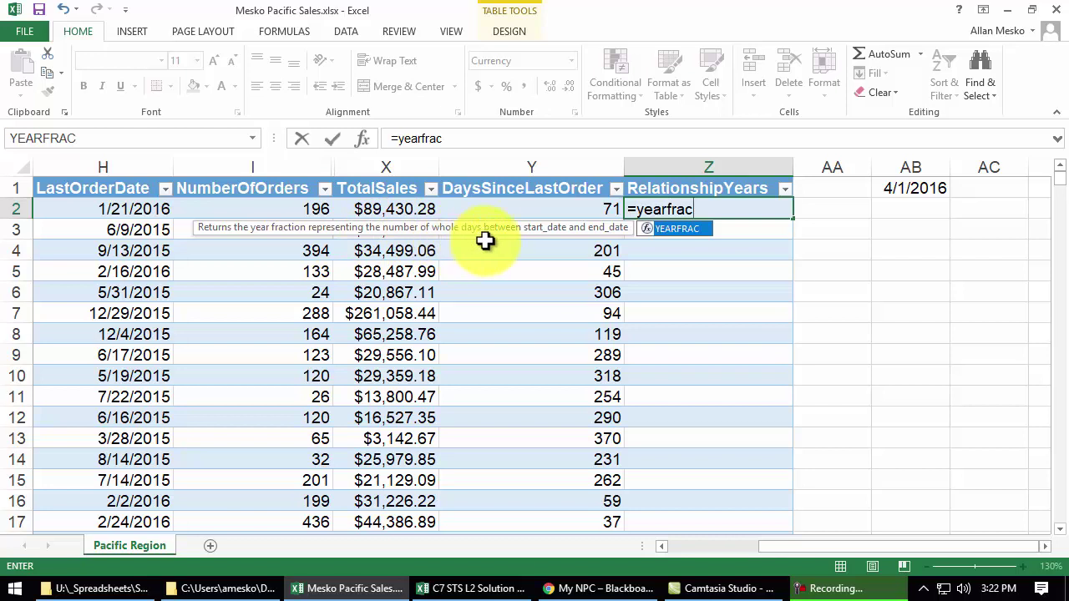
type("c")
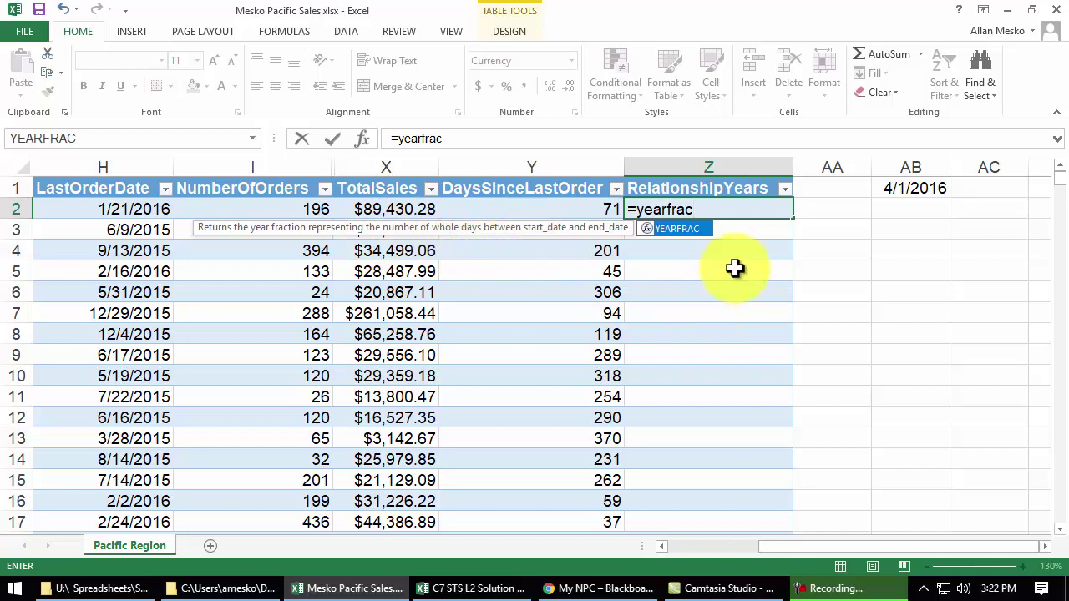
type("(")
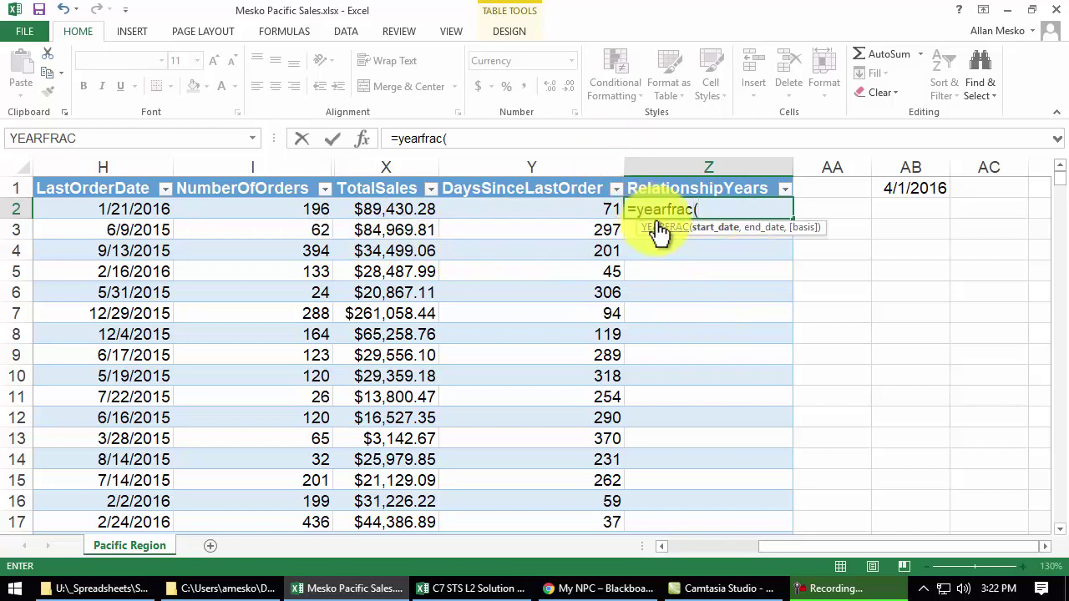
left_click(663, 548)
left_click(126, 209)
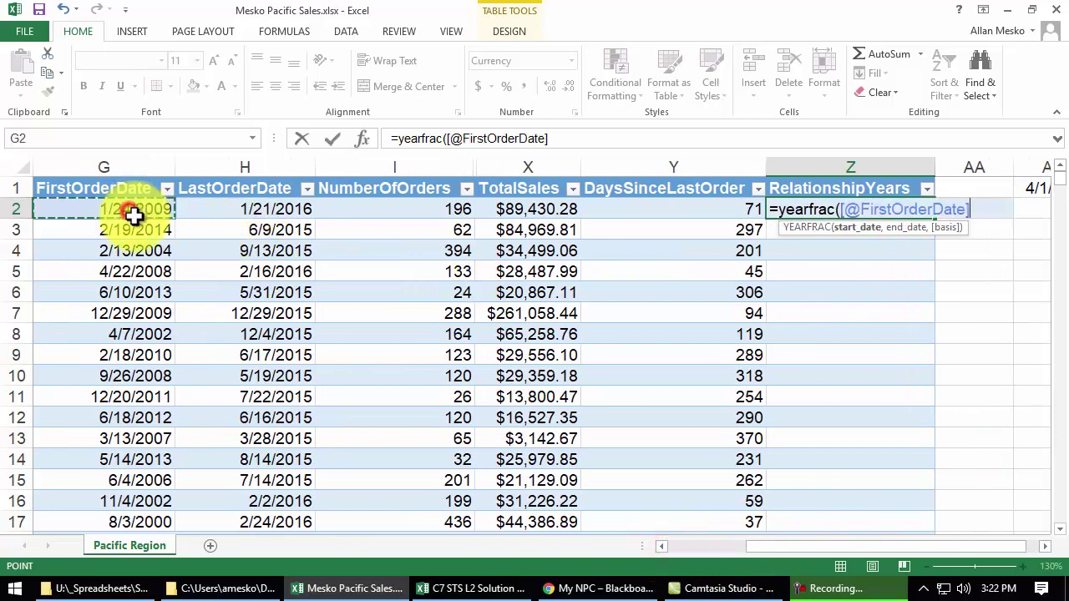
type(",")
left_click(242, 210)
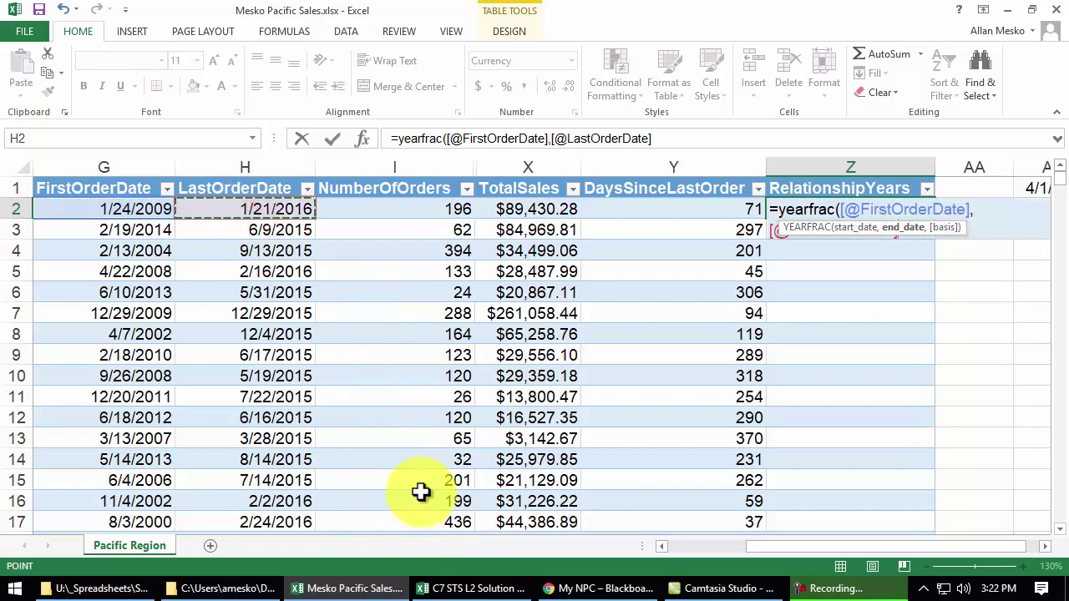
type(",")
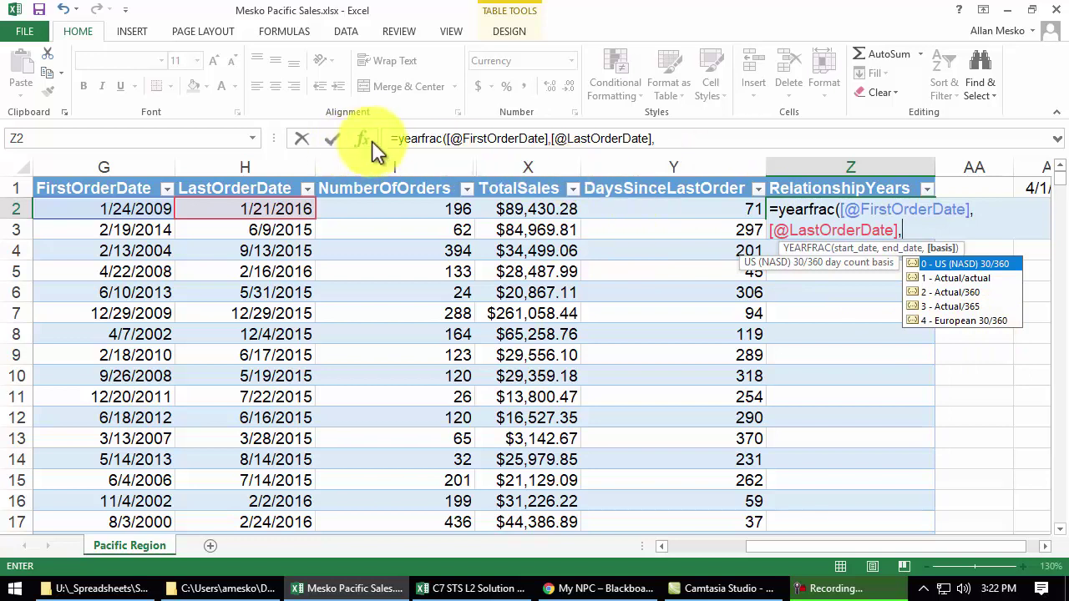
left_click(952, 279)
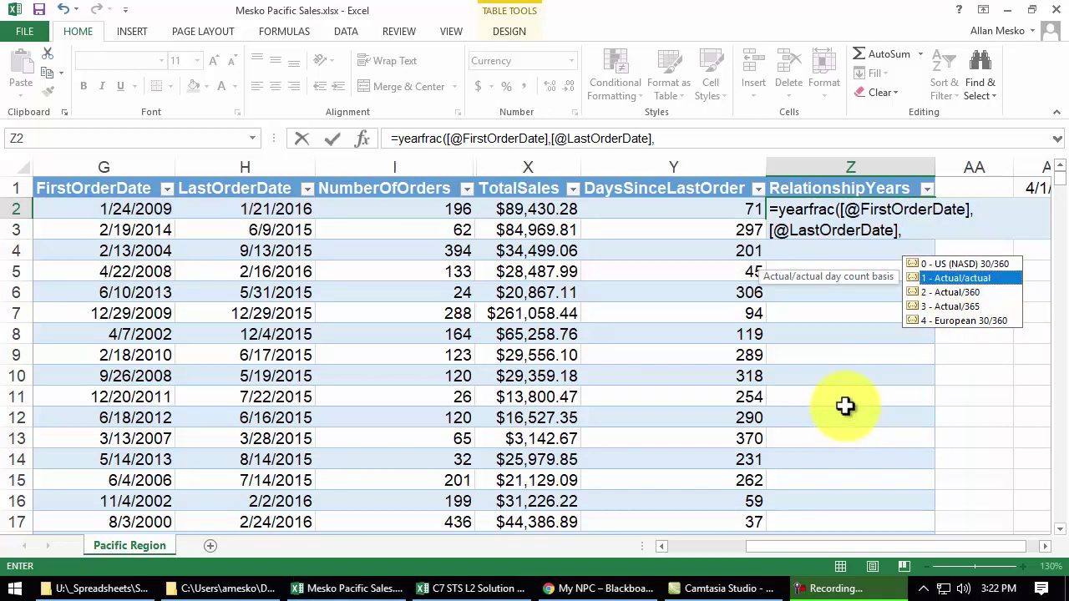
double_click(939, 279)
key("Return")
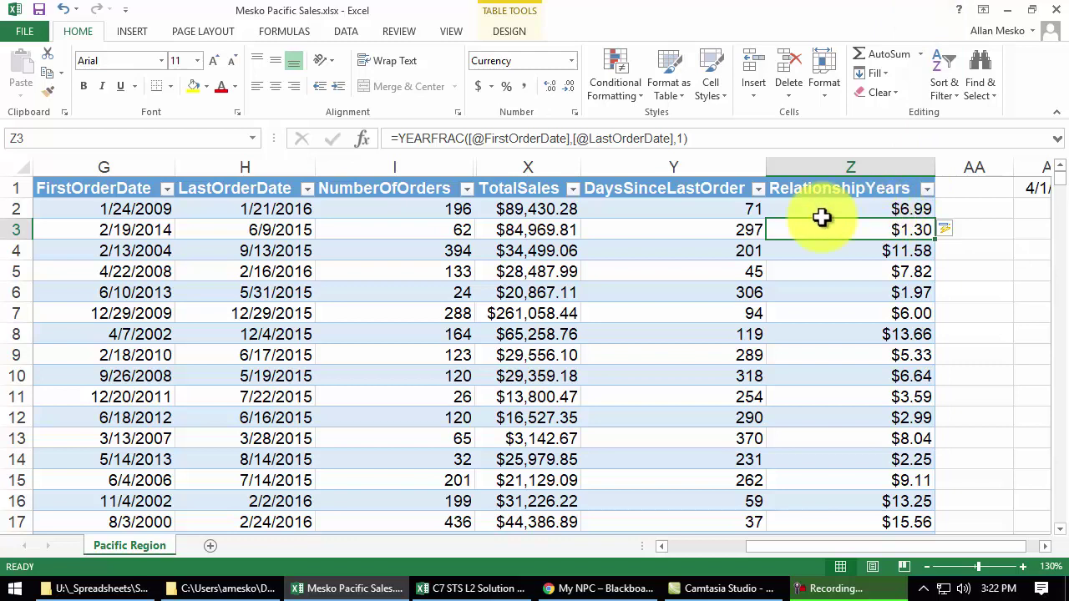
- Format the RelationshipYears values as Number with two decimals, e.g. 6.99 and 1.30
left_click(124, 210)
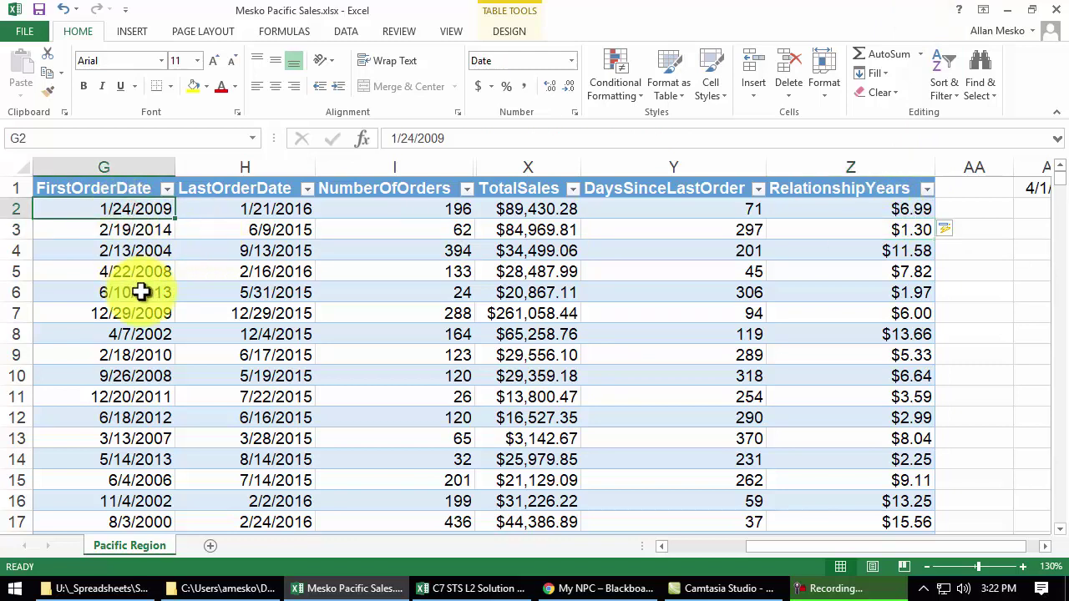
left_click(259, 207)
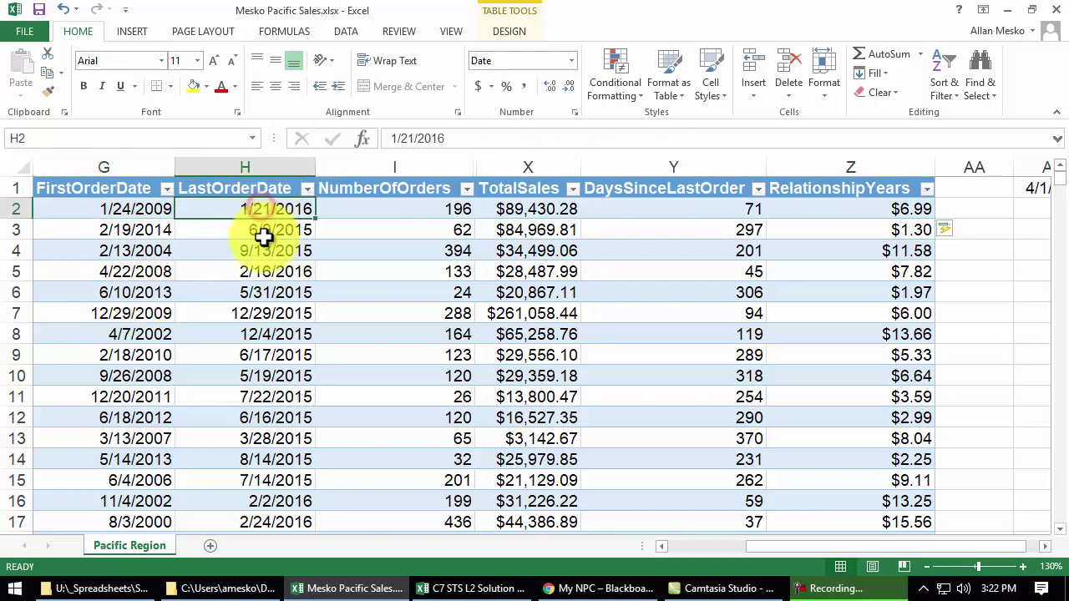
left_click(868, 209)
key("ctrl+shift+Down")
left_click(572, 62)
left_click(548, 129)
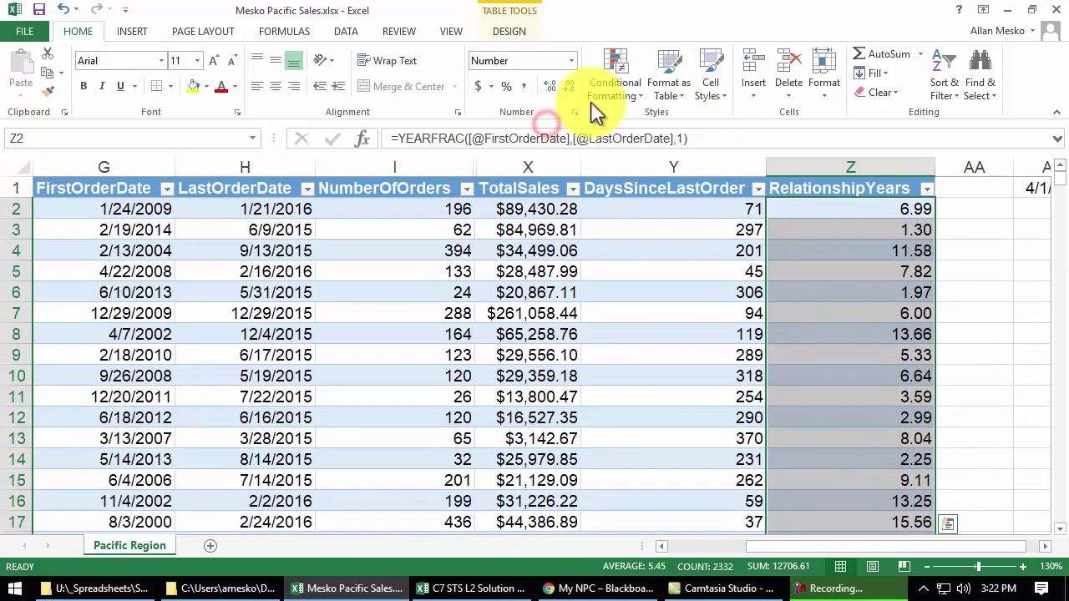
left_click(571, 87)
left_click(571, 87)
left_click(552, 86)
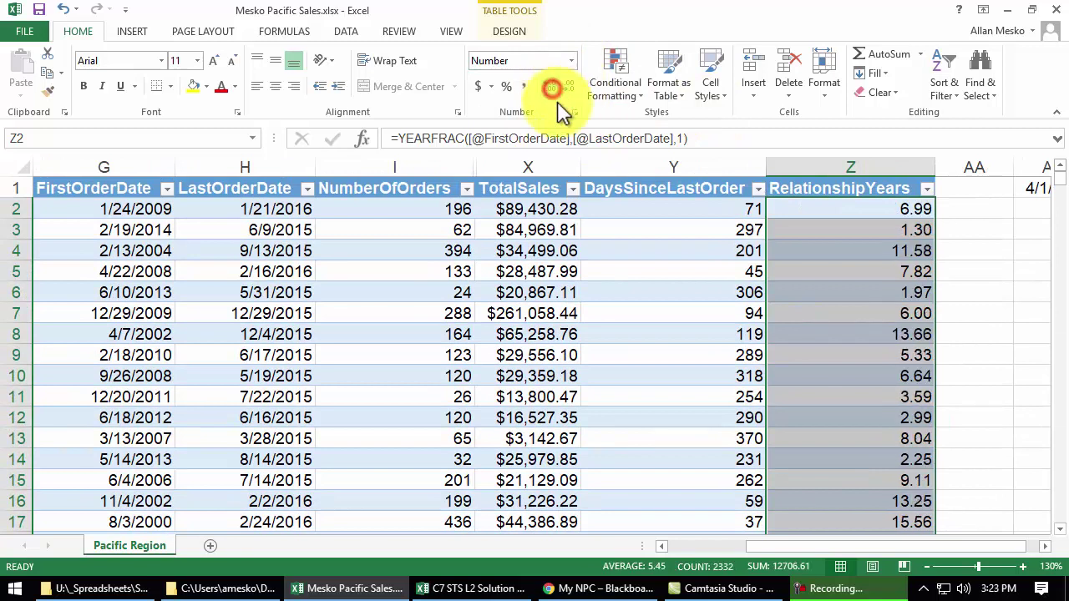